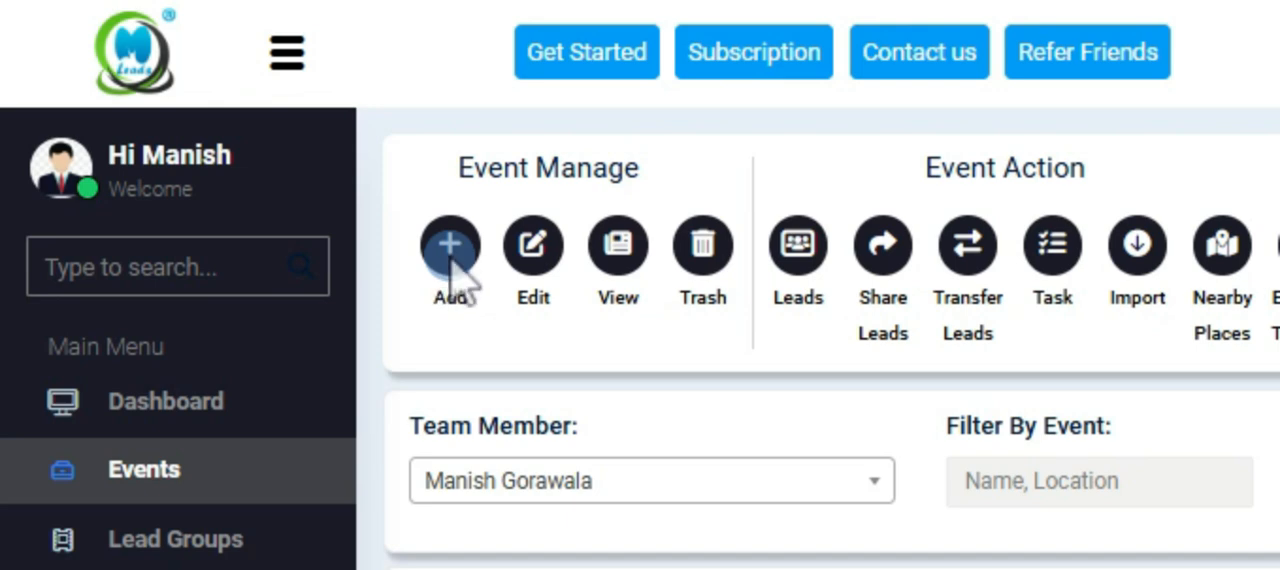
Open the form for a new event, examine its information, contact, address and notes fields, and return to the events list.
click(450, 264)
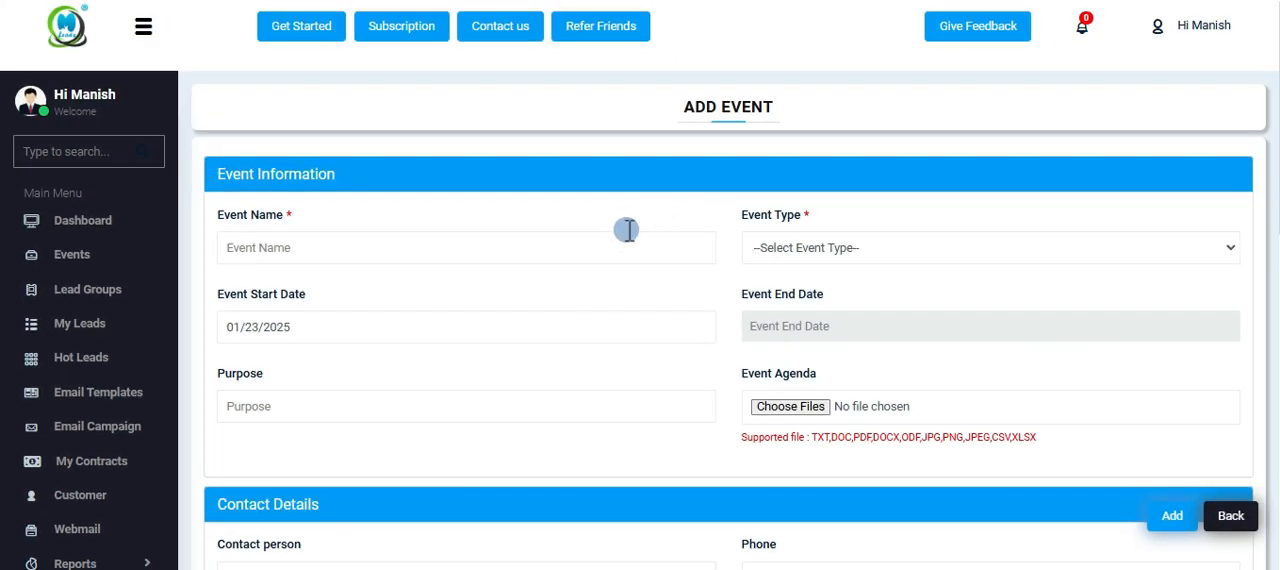
scroll(612, 234, down, 1)
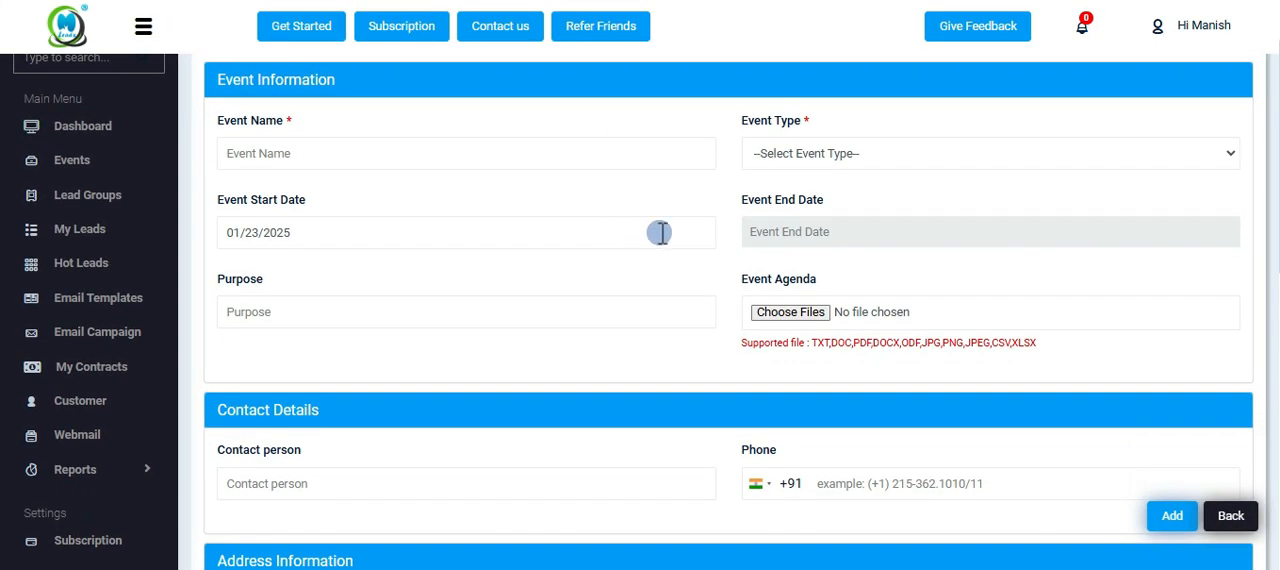
scroll(550, 334, down, 2)
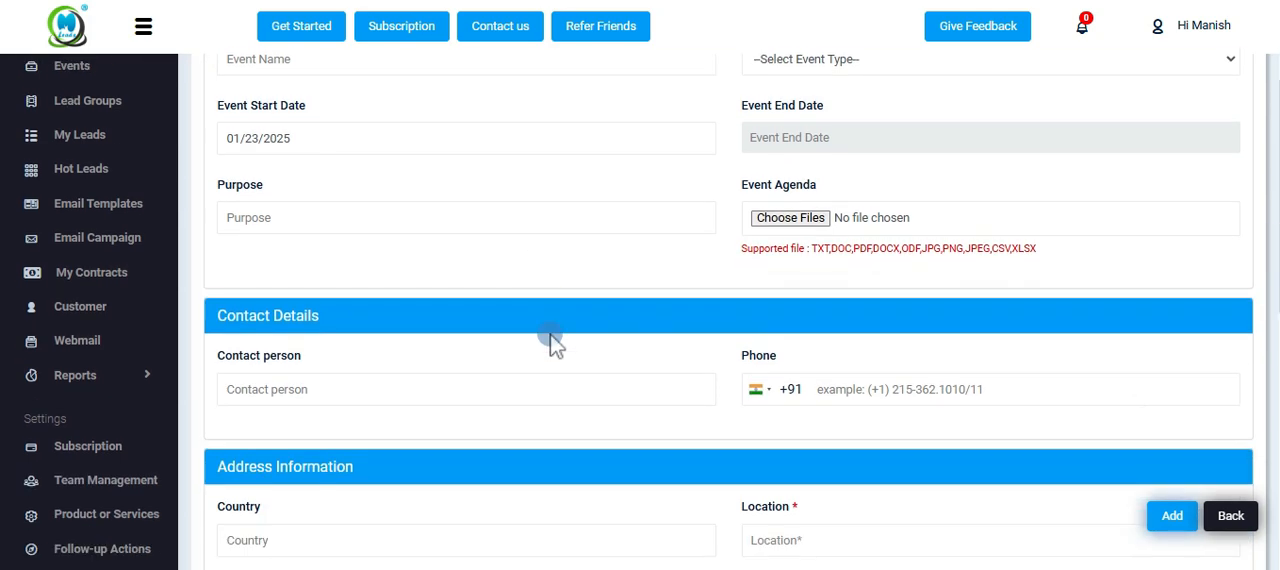
scroll(550, 334, down, 3)
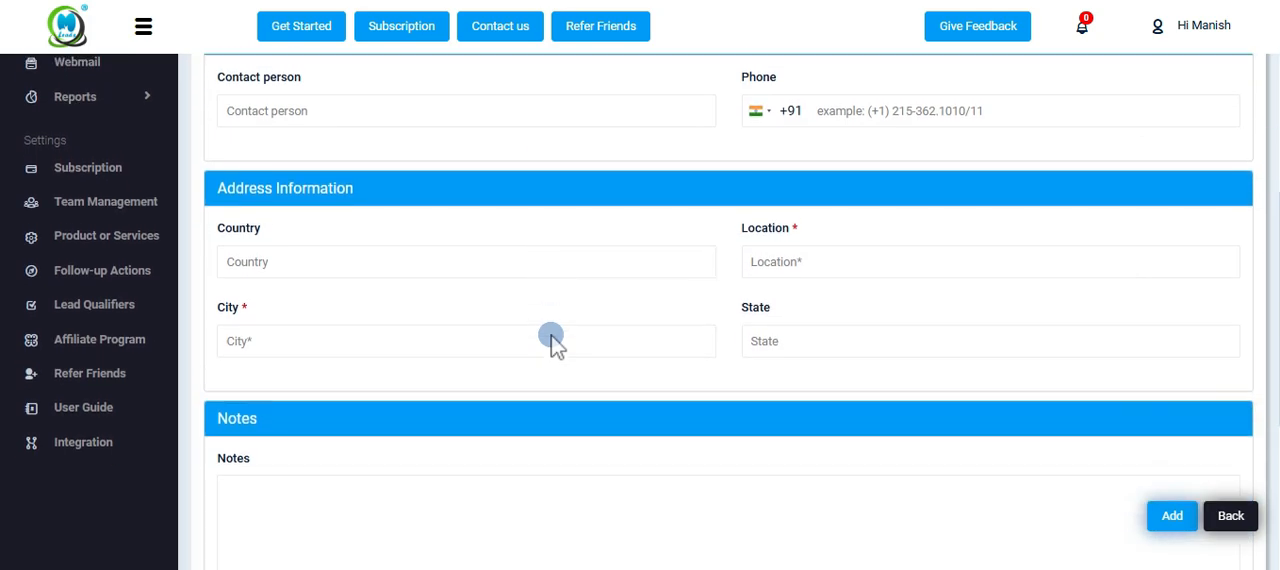
scroll(551, 335, down, 3)
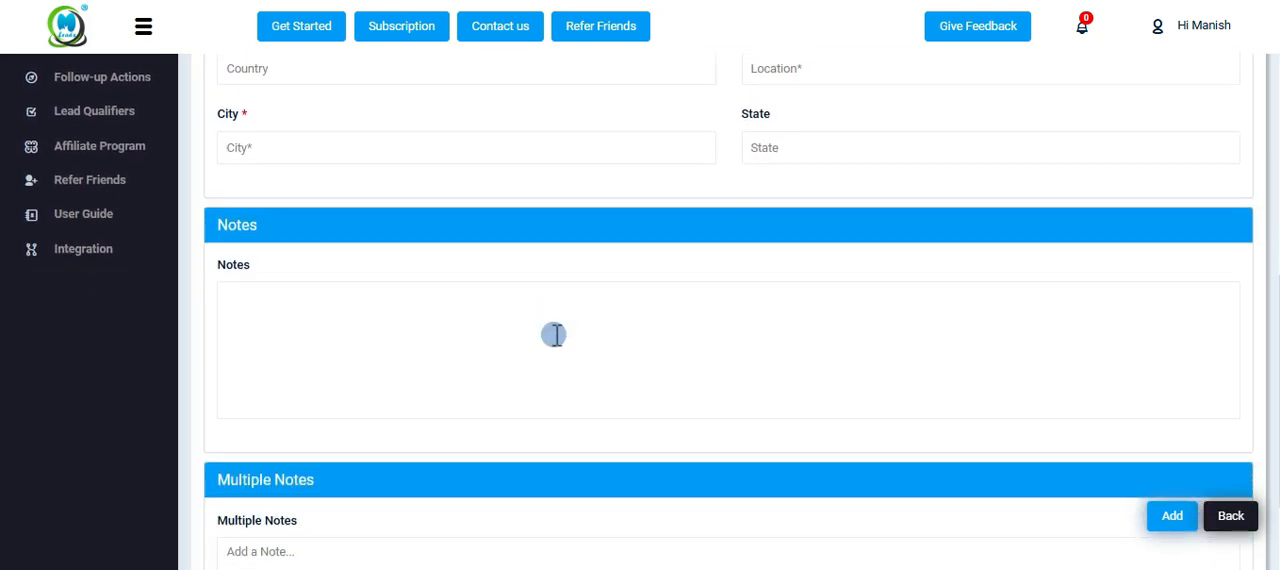
scroll(556, 335, up, 6)
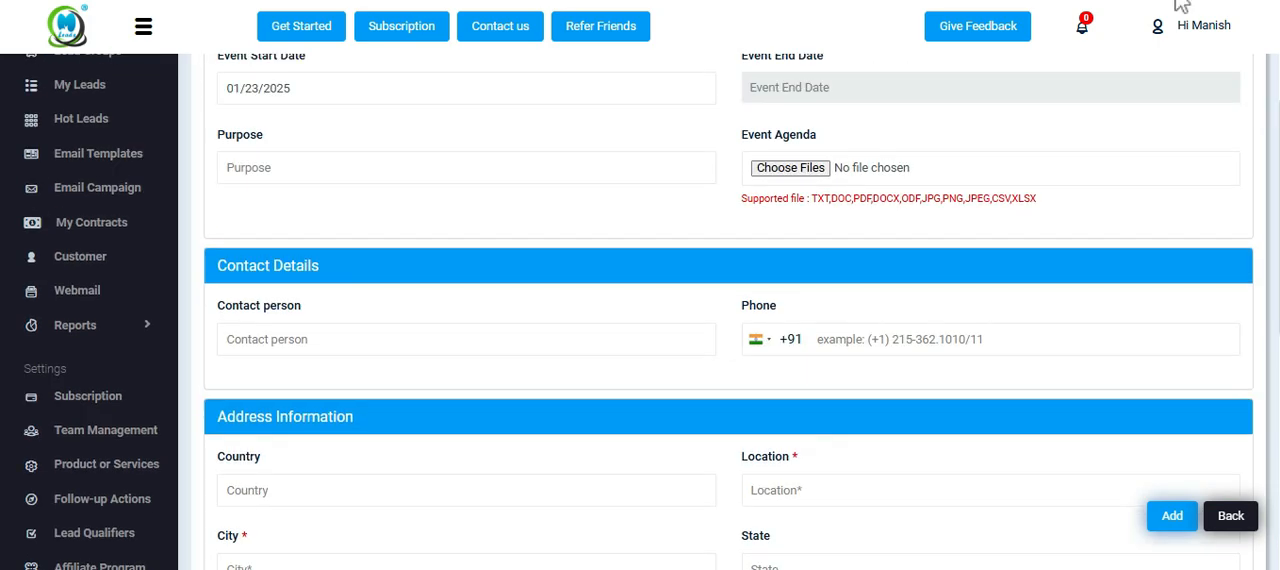
scroll(633, 226, up, 3)
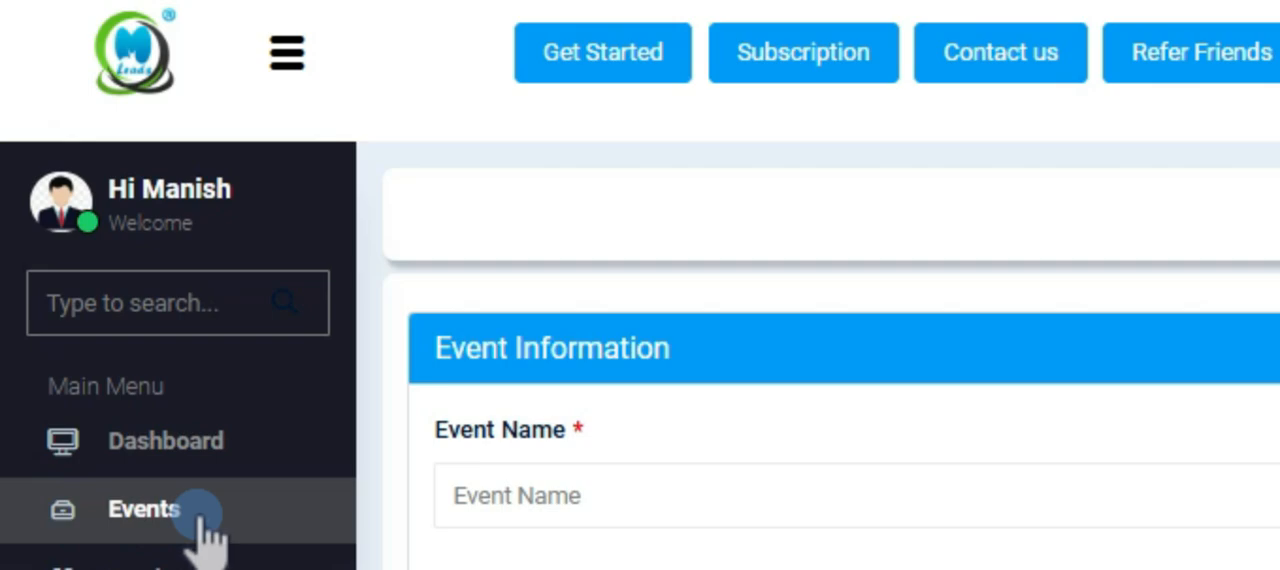
click(203, 525)
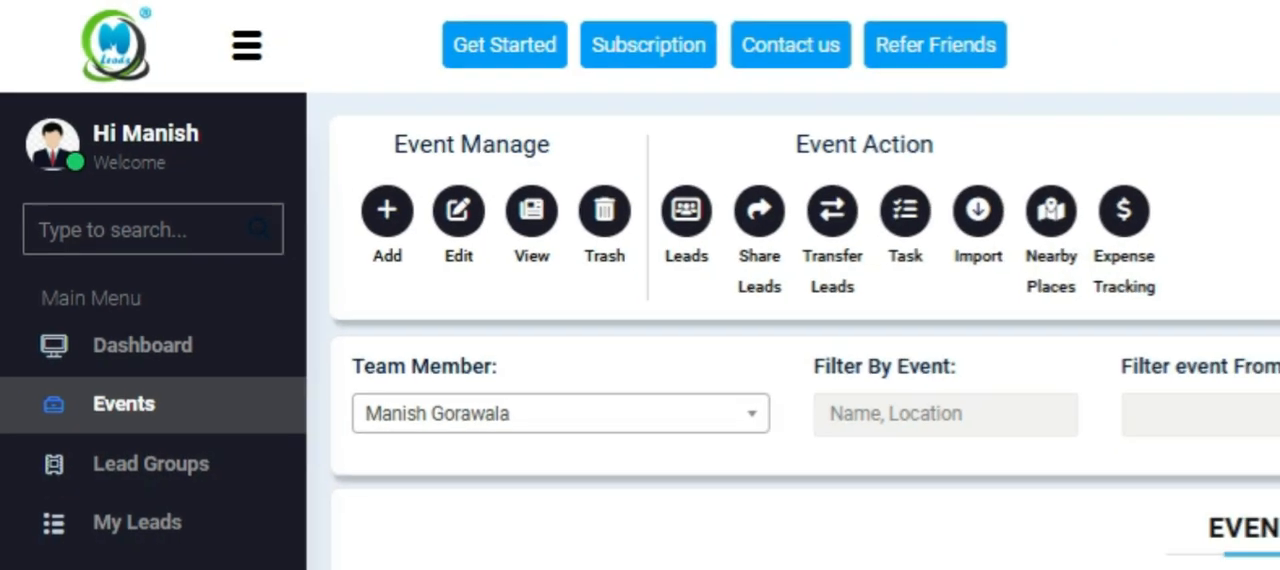
Edit the Diversity Insights Tier 2 event by entering "test" in its Notes and saving the update.
scroll(977, 352, down, 3)
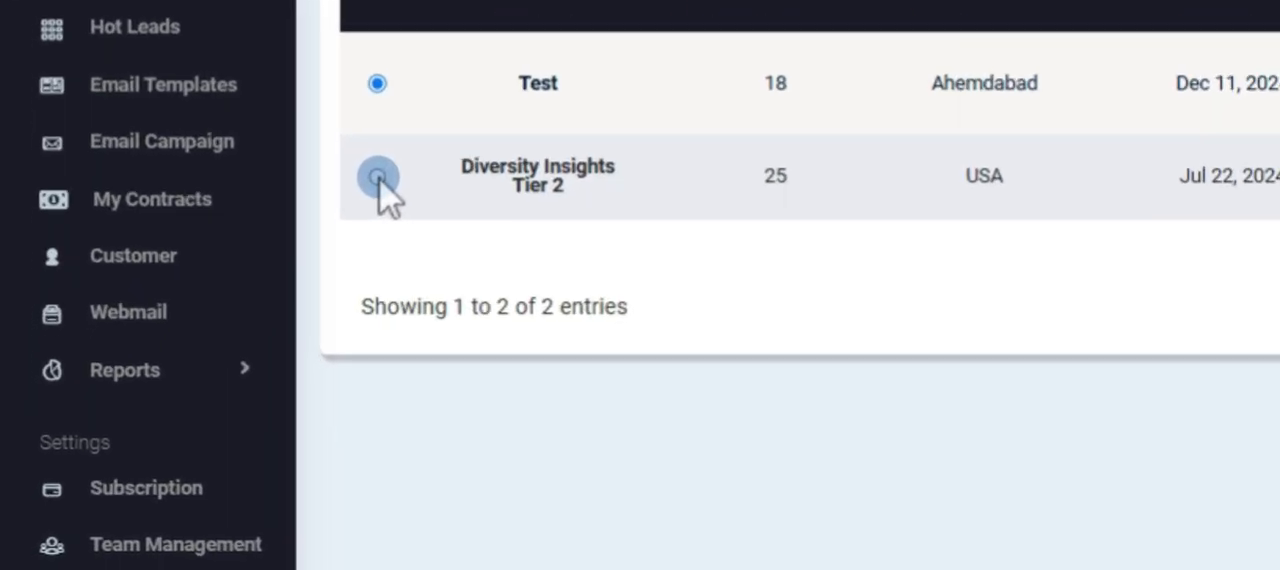
click(224, 338)
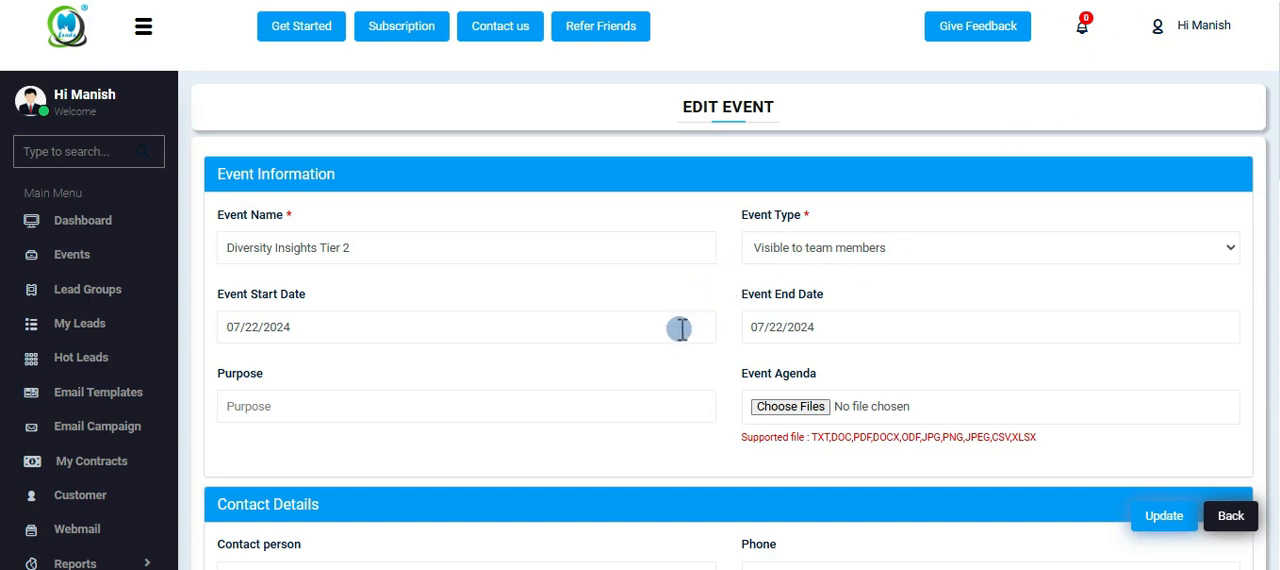
scroll(680, 325, down, 7)
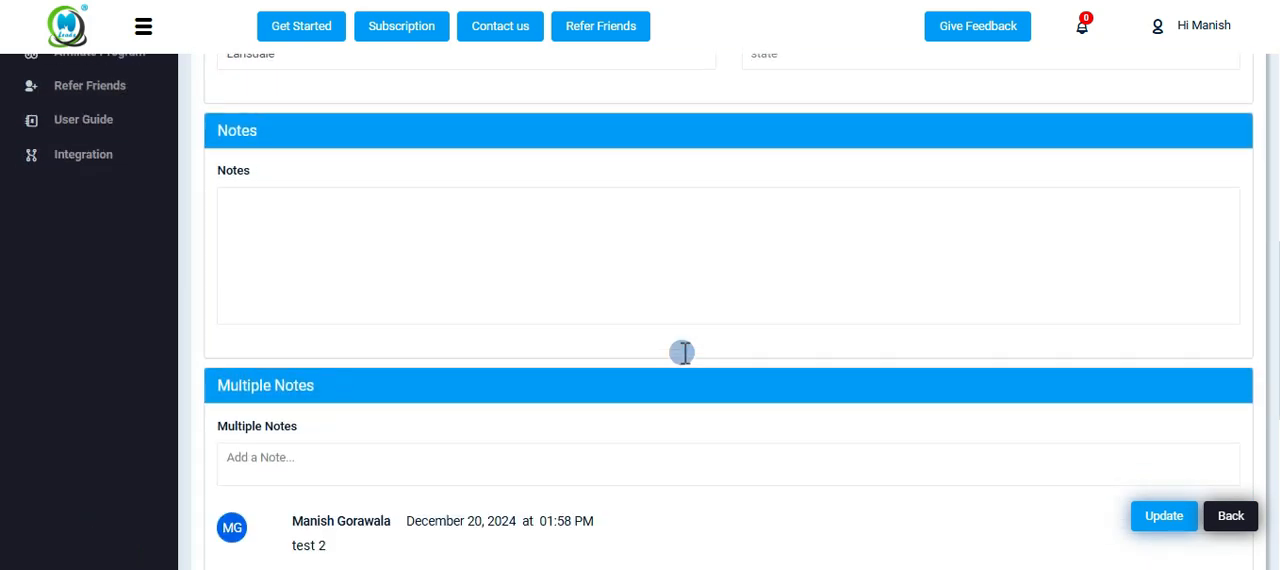
scroll(824, 412, up, 3)
click(401, 196)
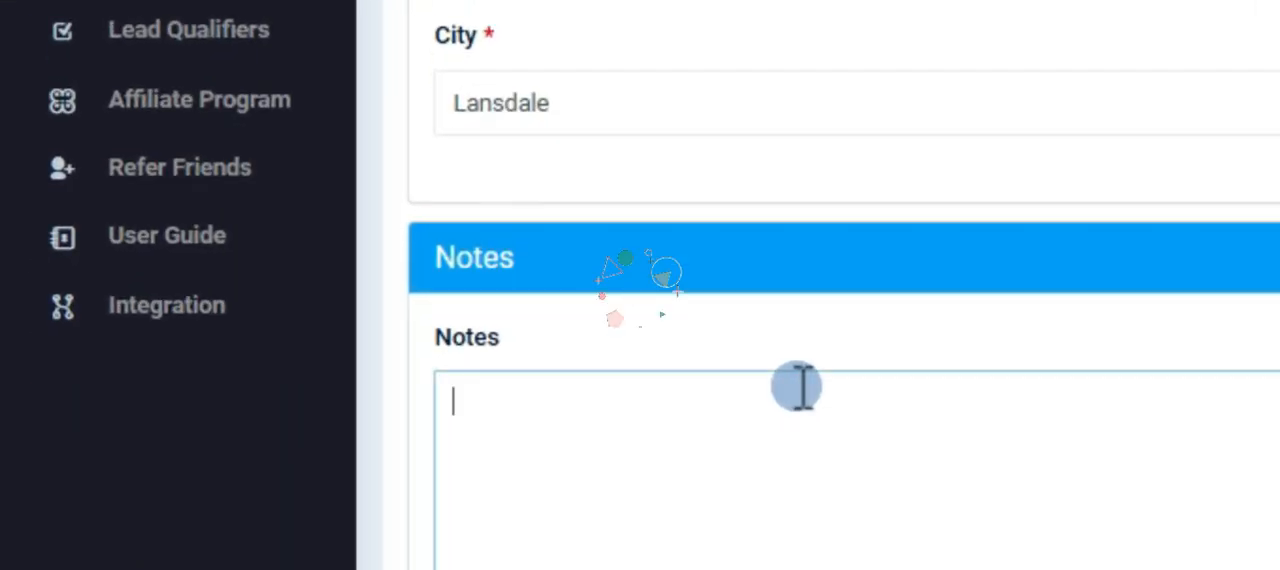
text(test)
click(1038, 486)
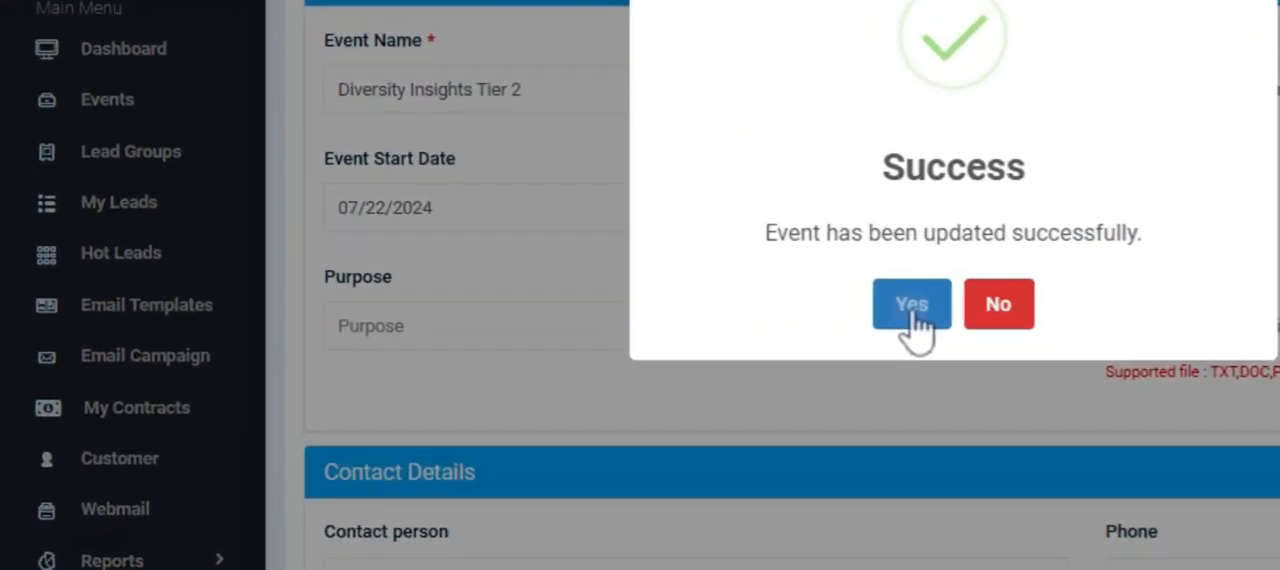
click(664, 378)
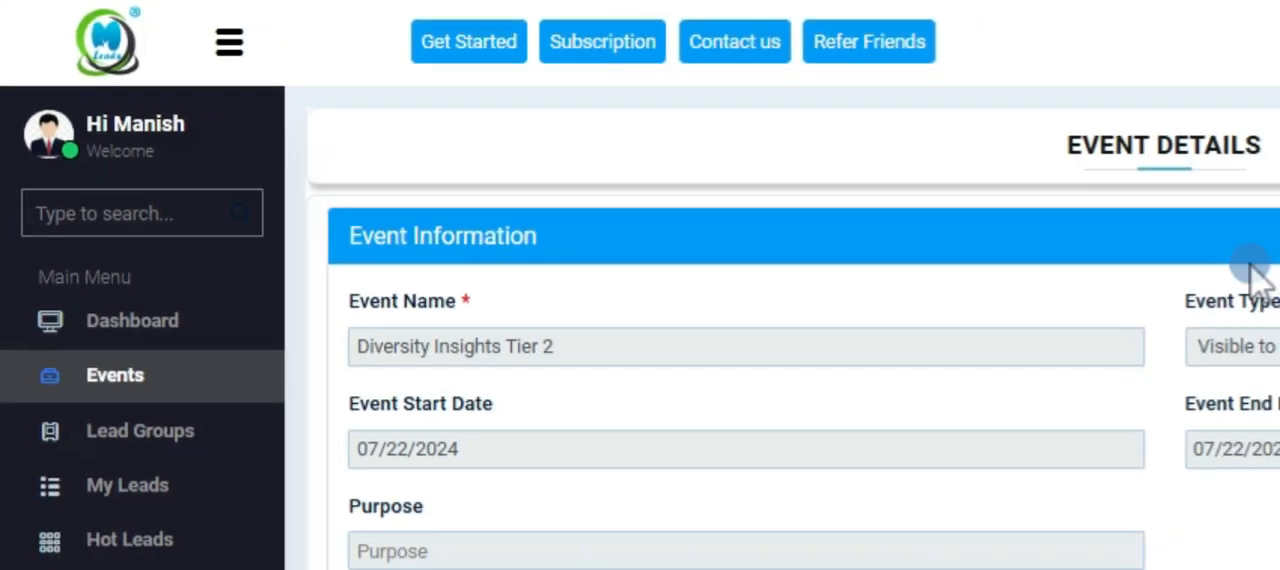
Examine the details of Diversity Insights Tier 2 down to its notes and attachment list, and return to the events list.
scroll(688, 245, down, 6)
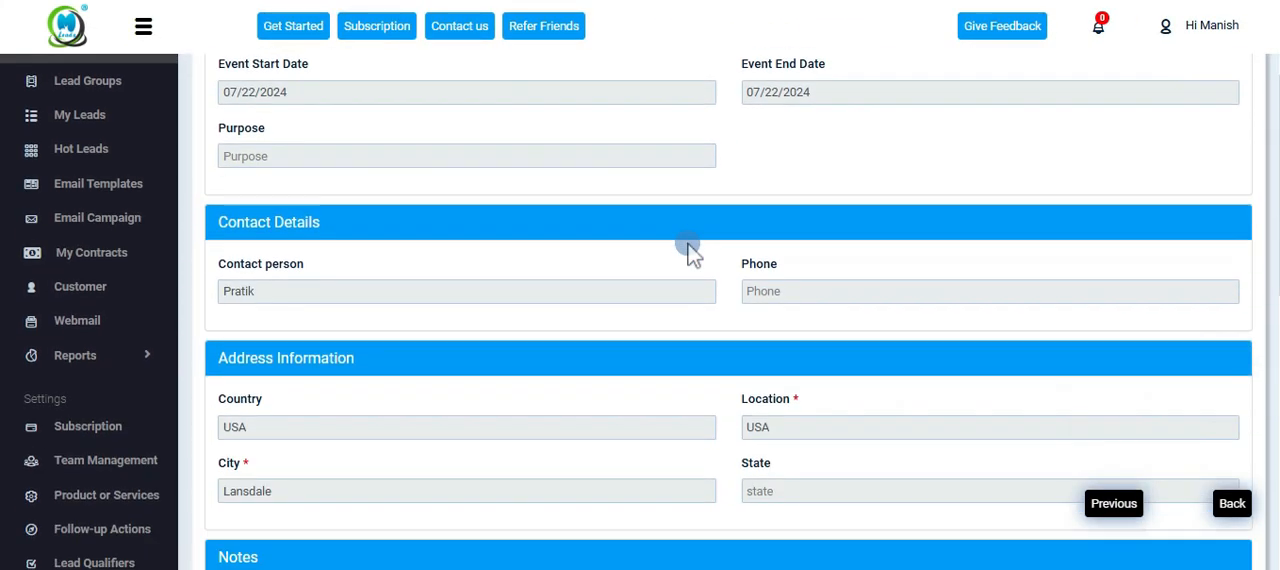
scroll(688, 245, down, 3)
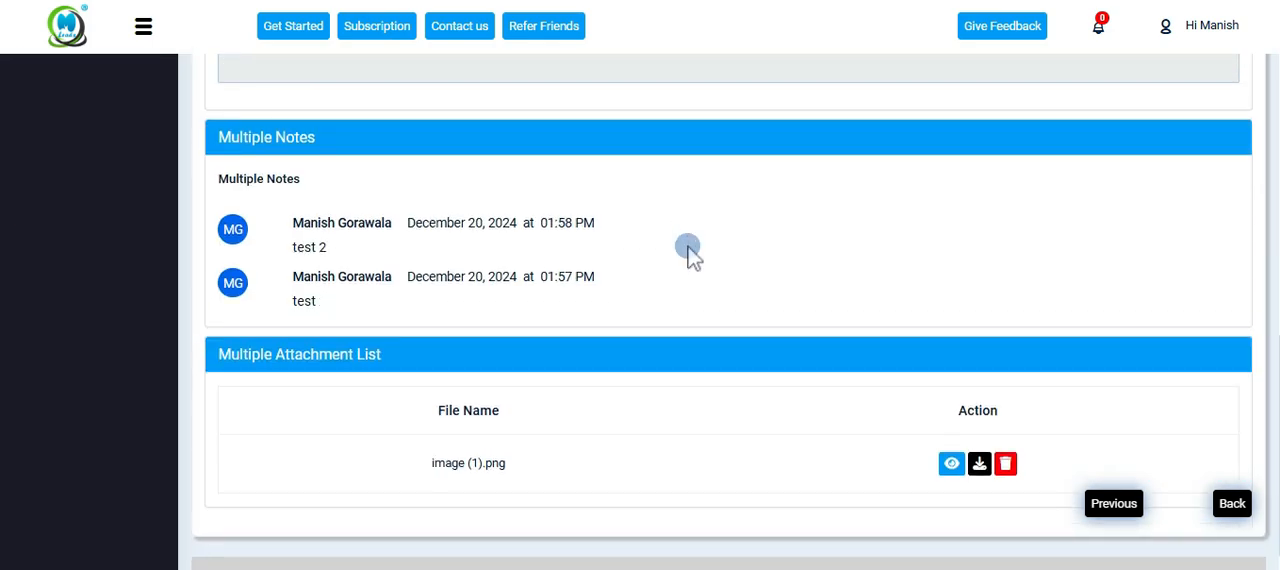
scroll(575, 250, down, 1)
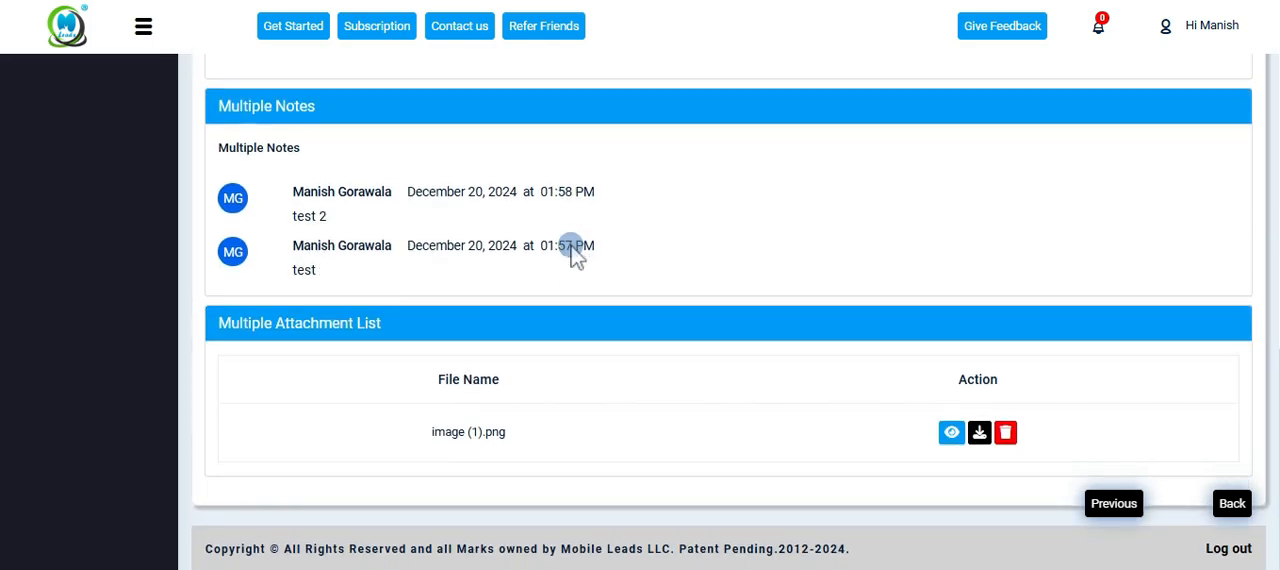
scroll(571, 245, up, 10)
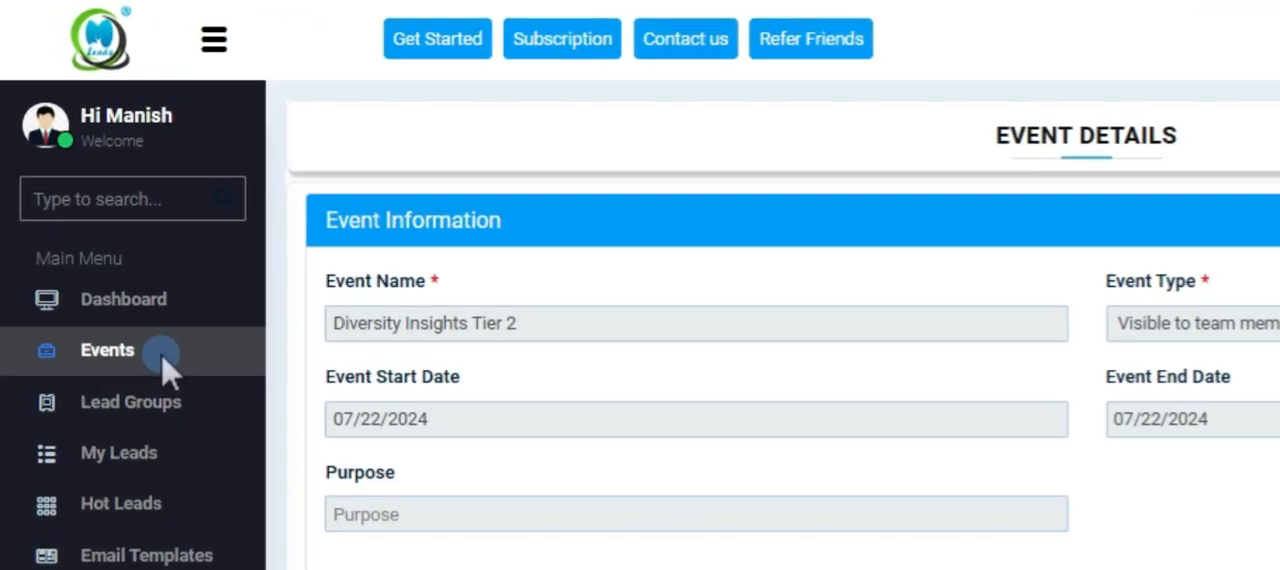
click(163, 360)
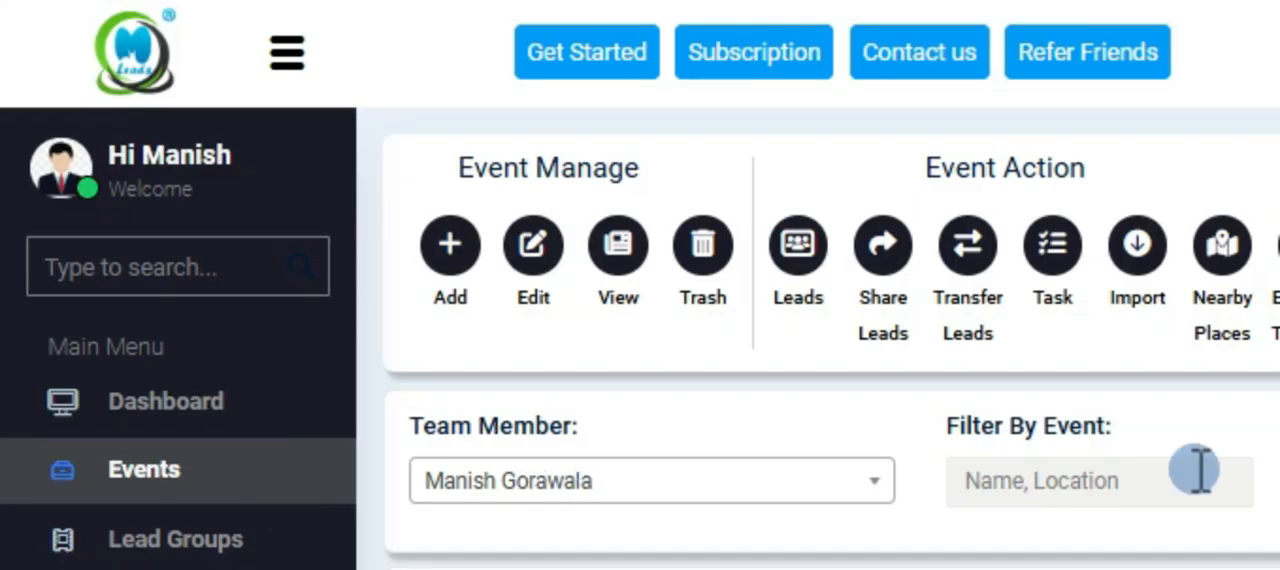
Open the Import Leads dialog for the event and close it without importing anything.
click(1140, 270)
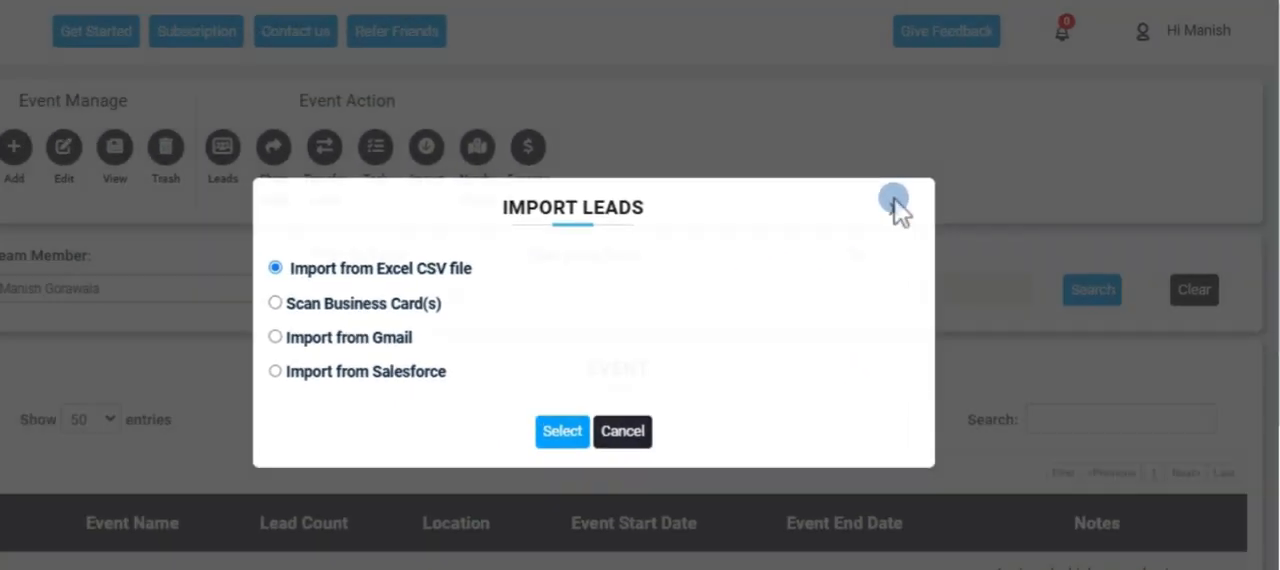
click(729, 285)
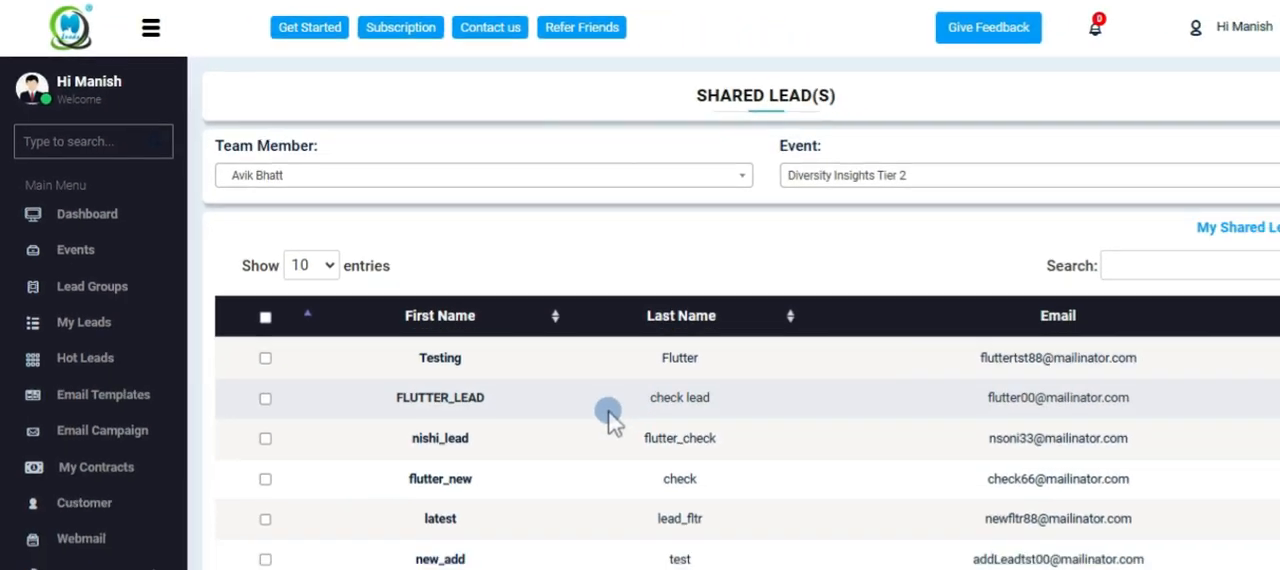
Share all leads on the first page of Diversity Insights Tier 2 with the team member Test Test.
scroll(590, 400, down, 1)
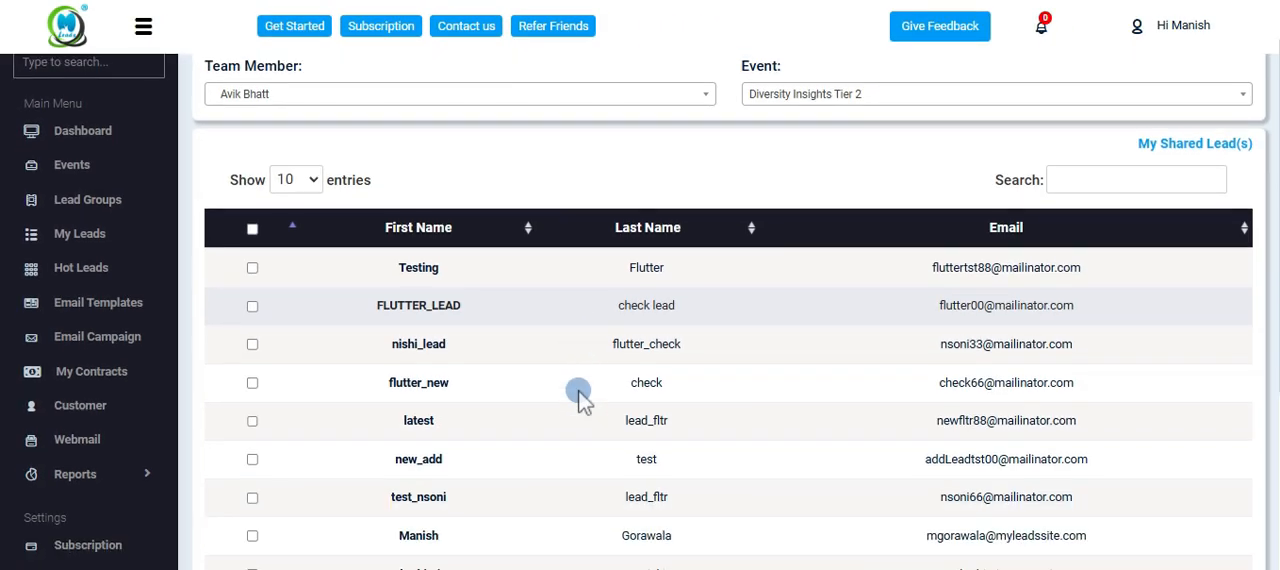
click(252, 208)
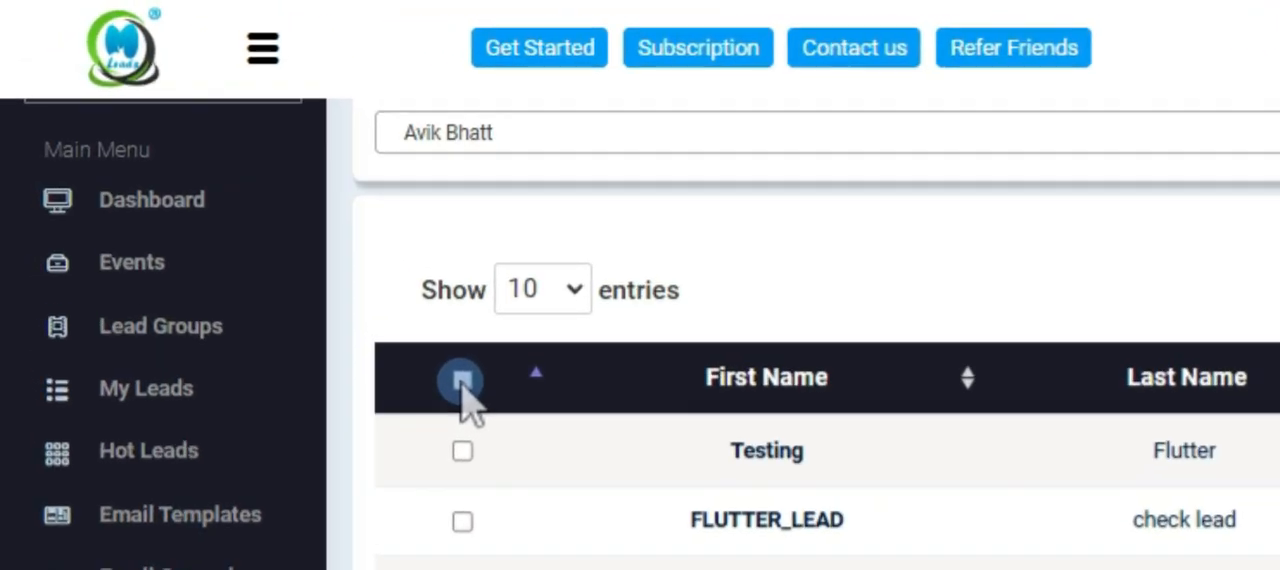
click(317, 261)
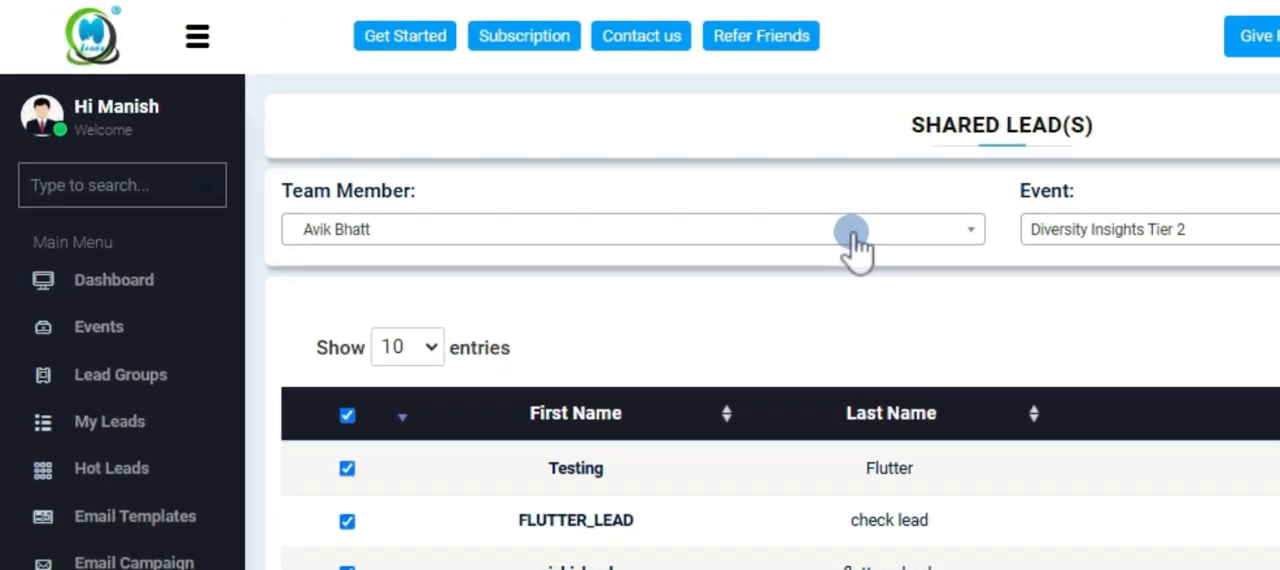
click(645, 181)
click(452, 262)
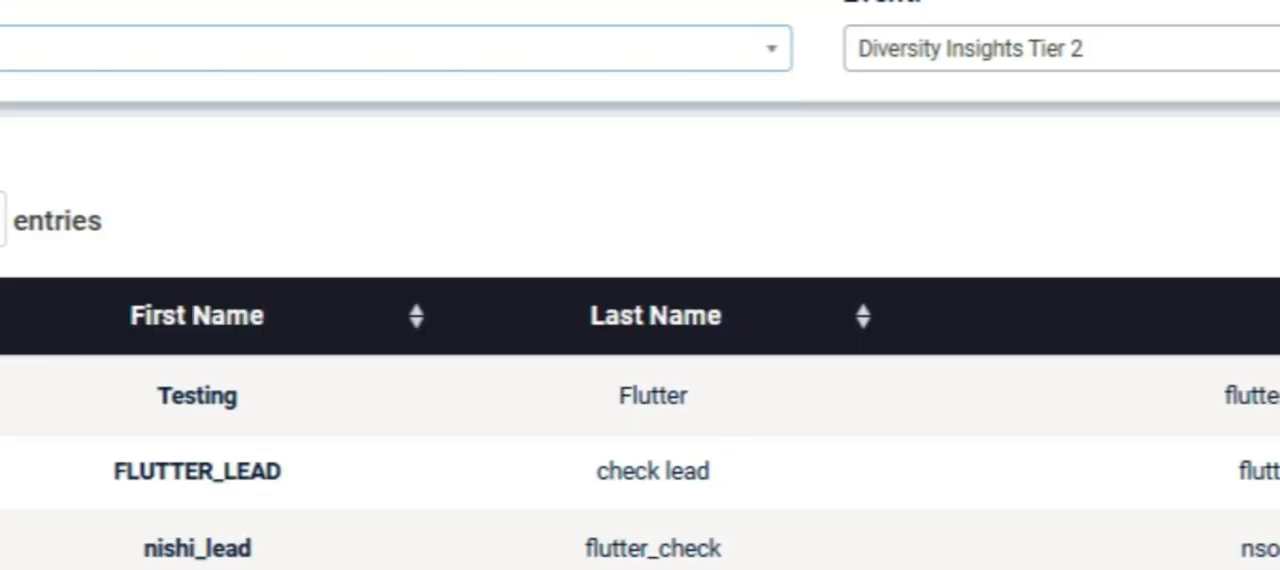
scroll(1234, 271, down, 5)
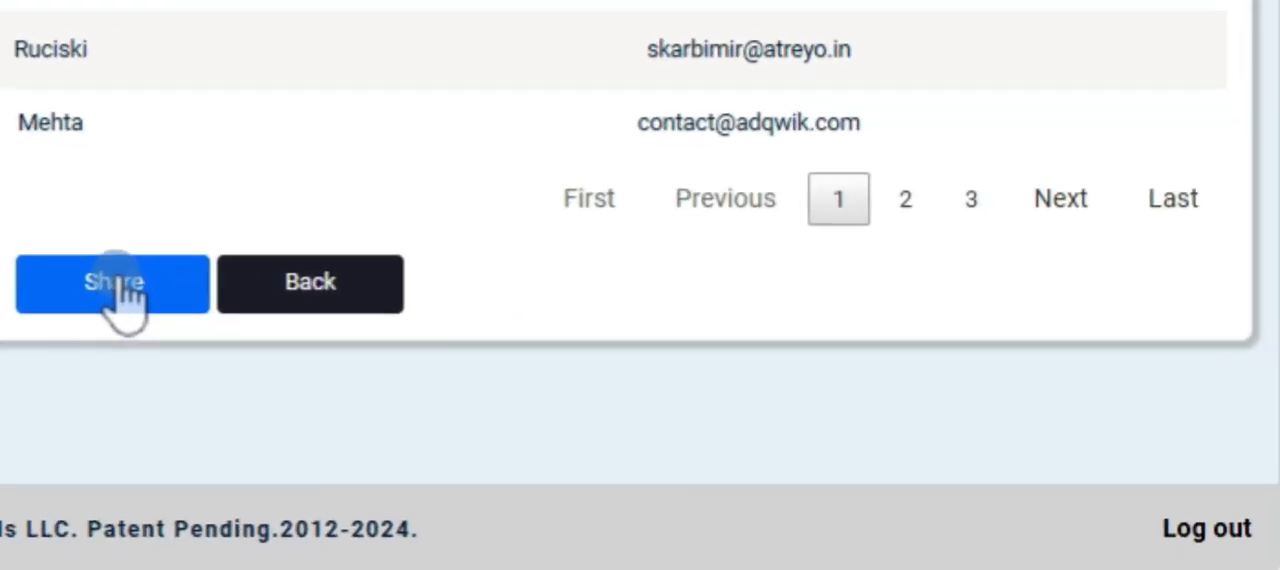
click(688, 447)
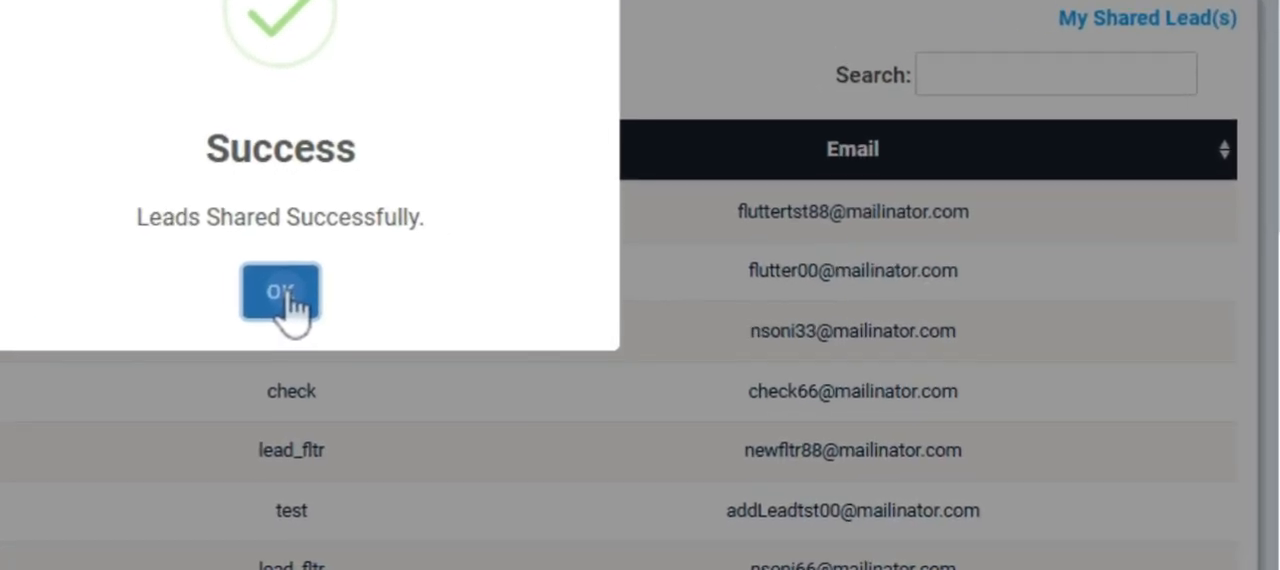
click(352, 314)
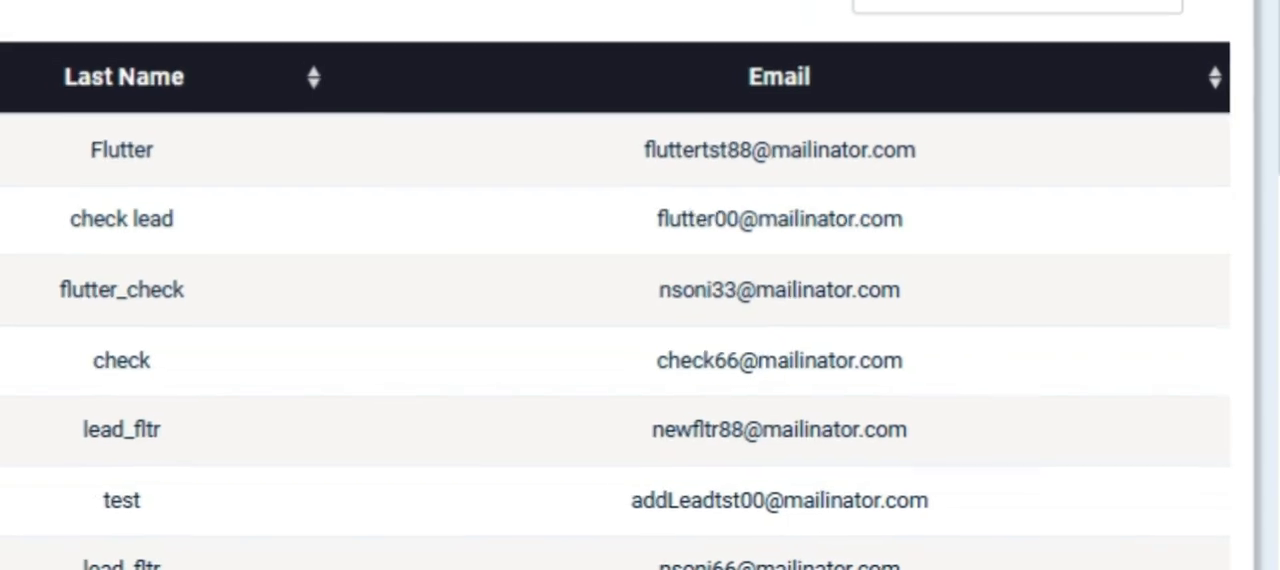
scroll(617, 300, down, 4)
scroll(617, 300, up, 2)
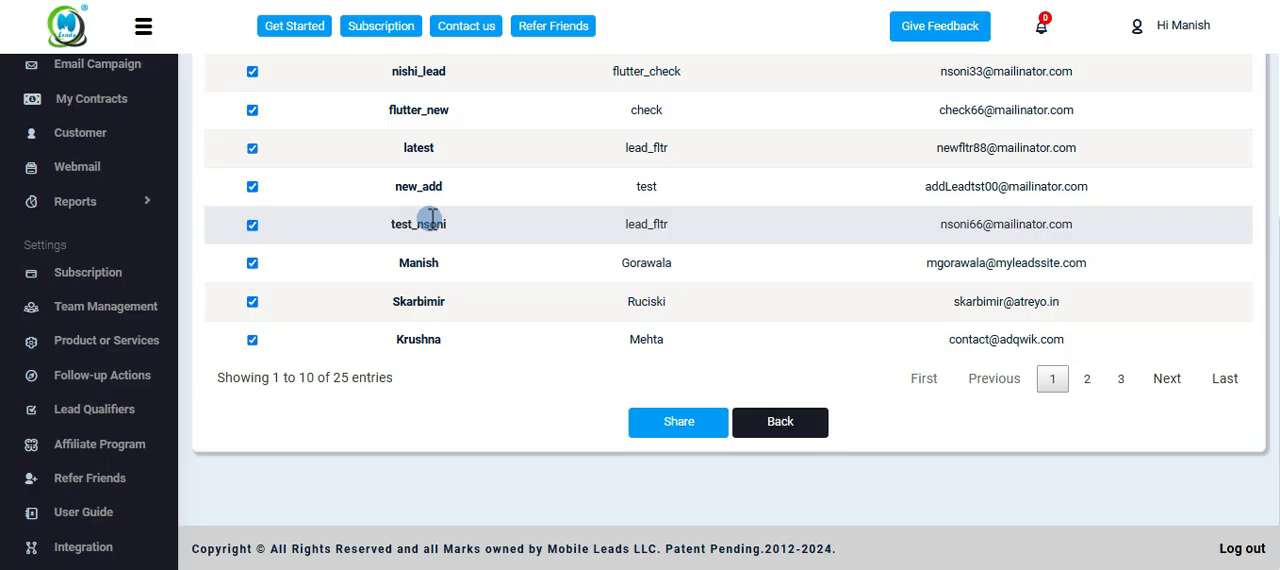
scroll(486, 257, up, 3)
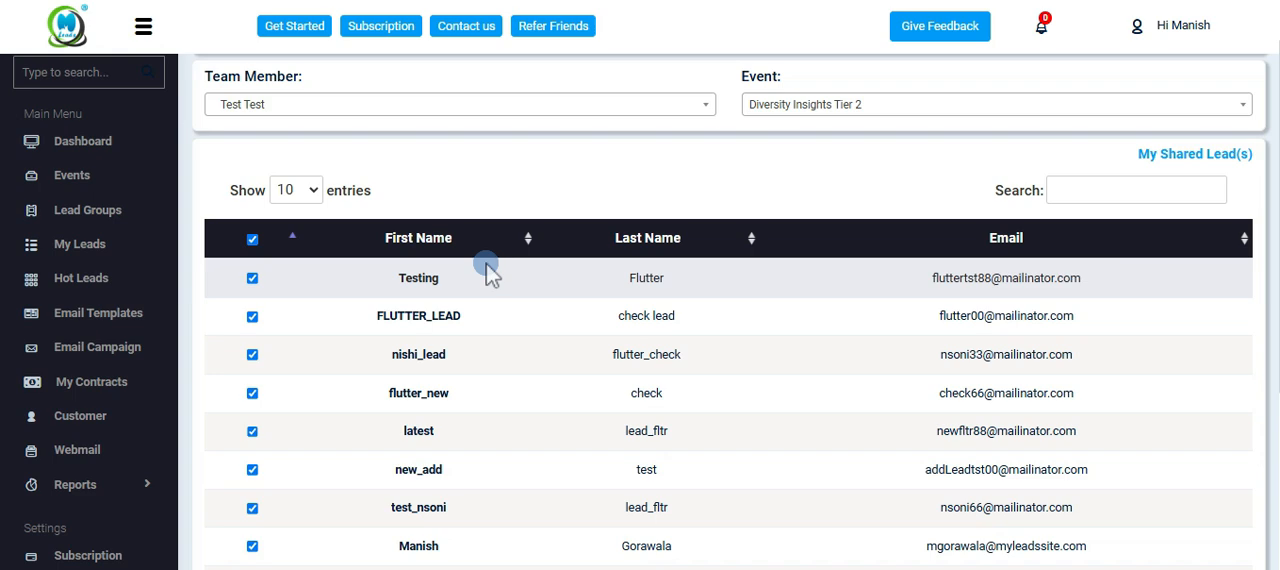
scroll(571, 277, up, 1)
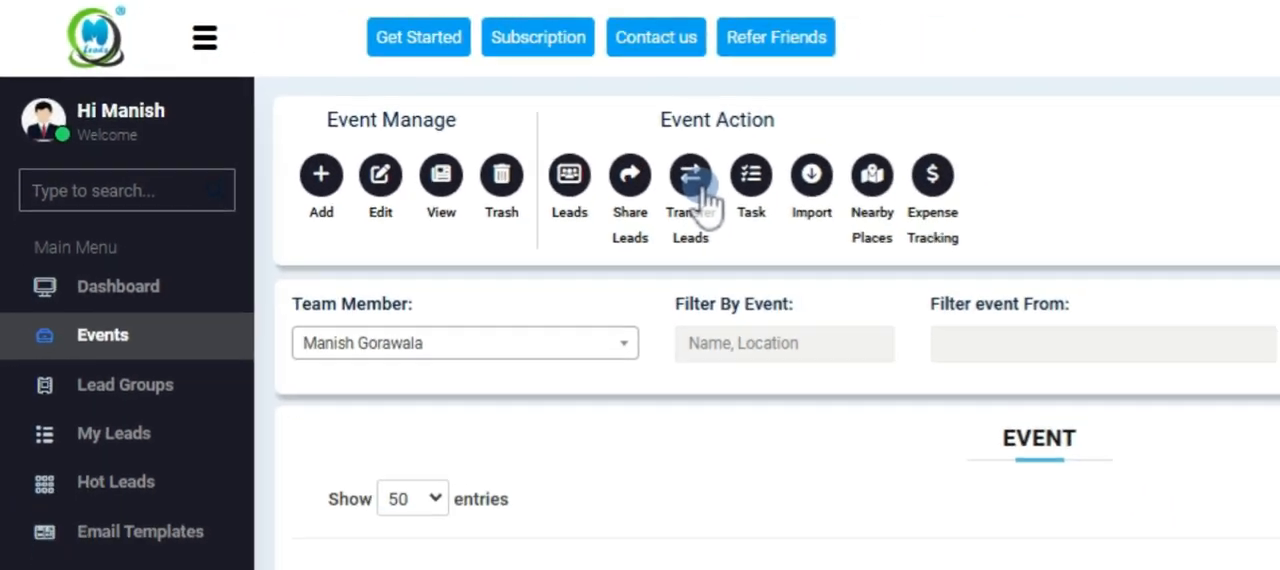
Transfer the first two listed leads of Diversity Insights Tier 2 to the team member Leads Test.
click(700, 192)
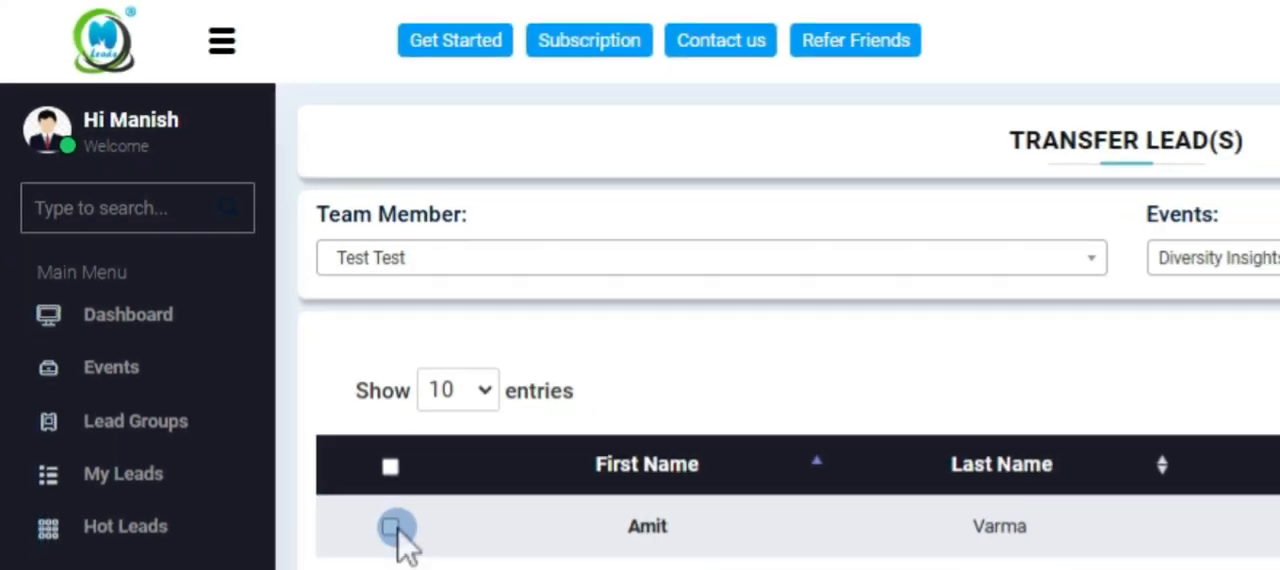
click(390, 527)
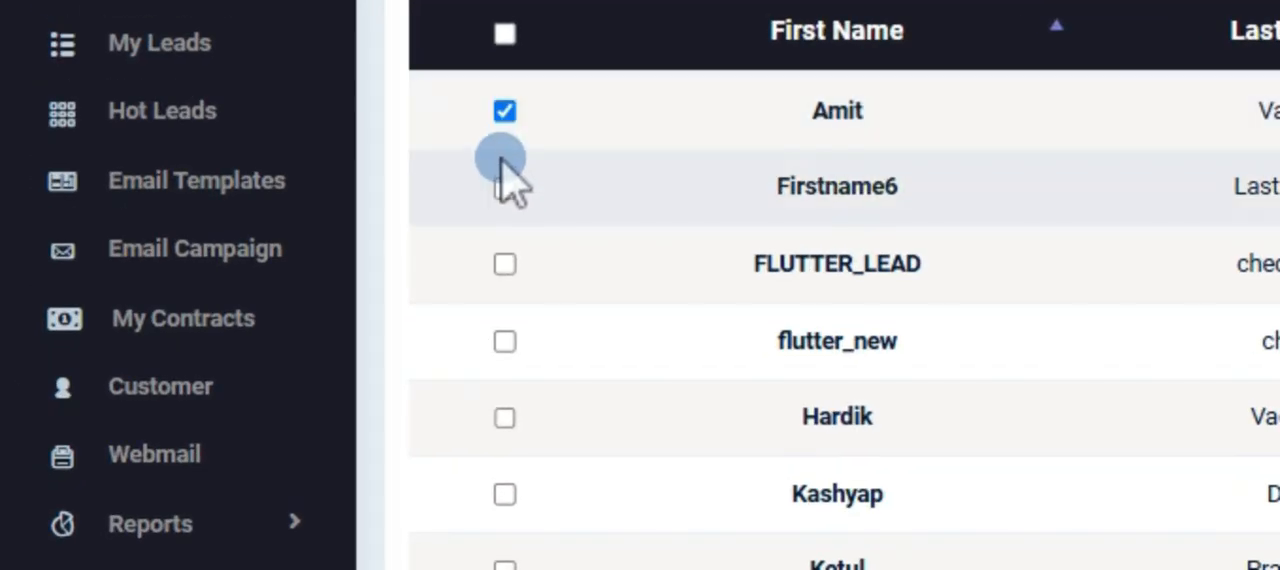
click(504, 186)
click(617, 277)
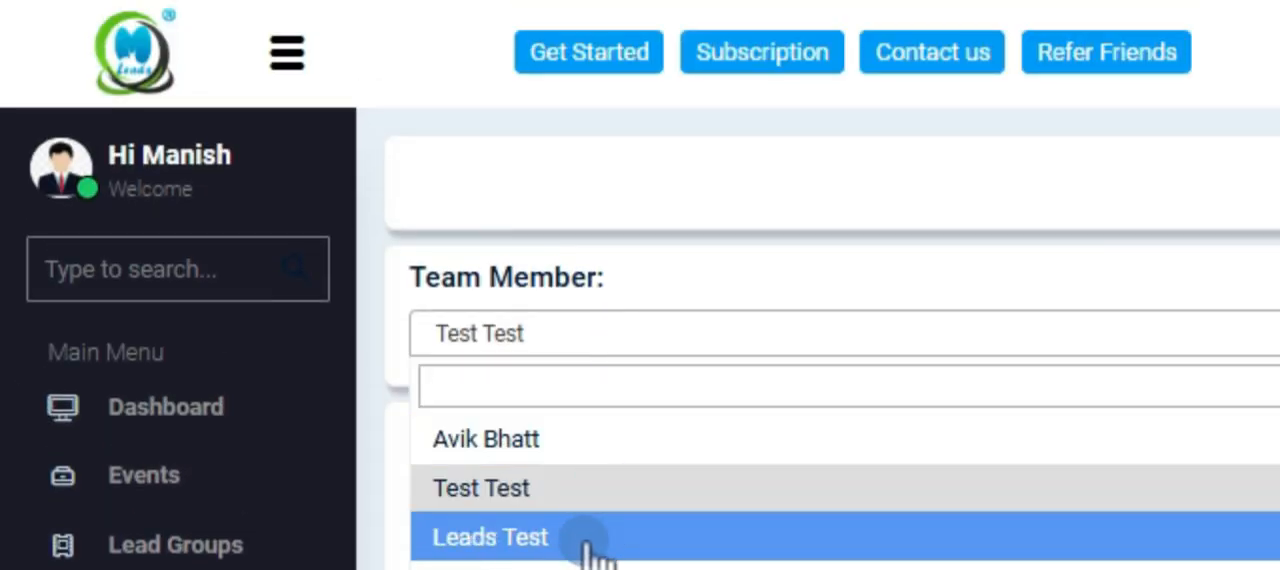
click(584, 543)
scroll(800, 285, down, 5)
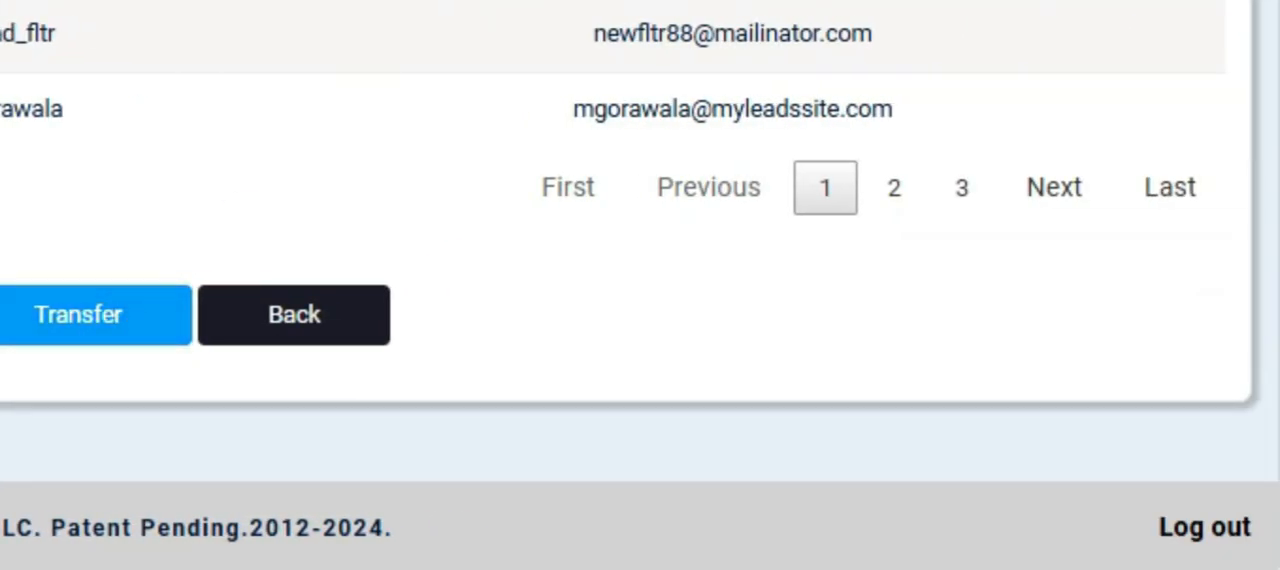
click(78, 314)
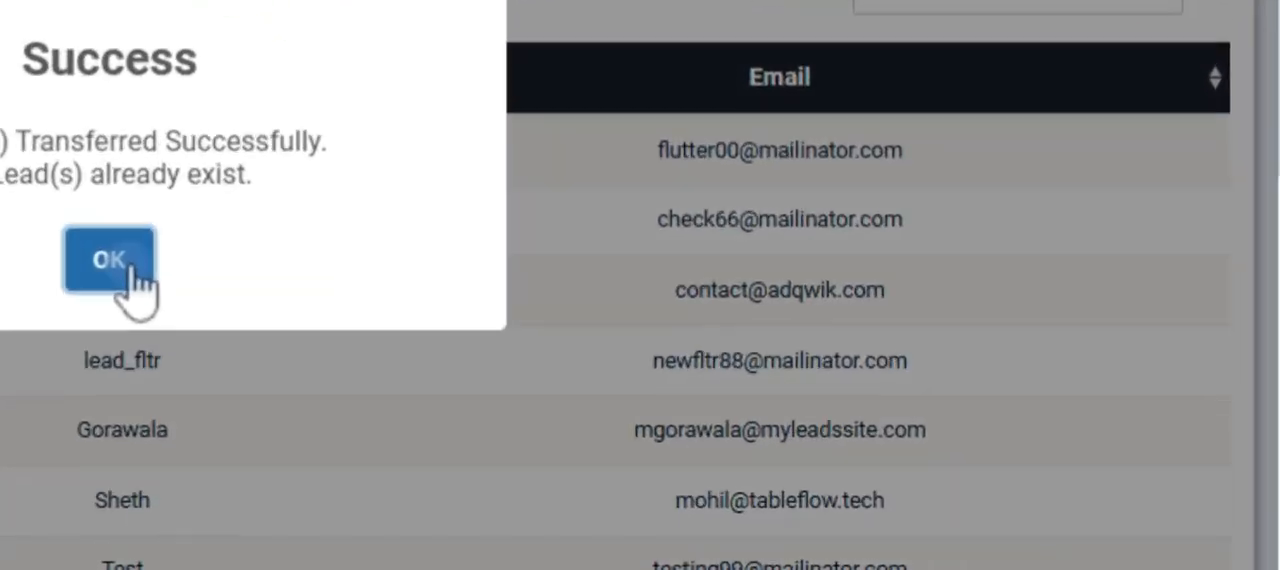
click(505, 372)
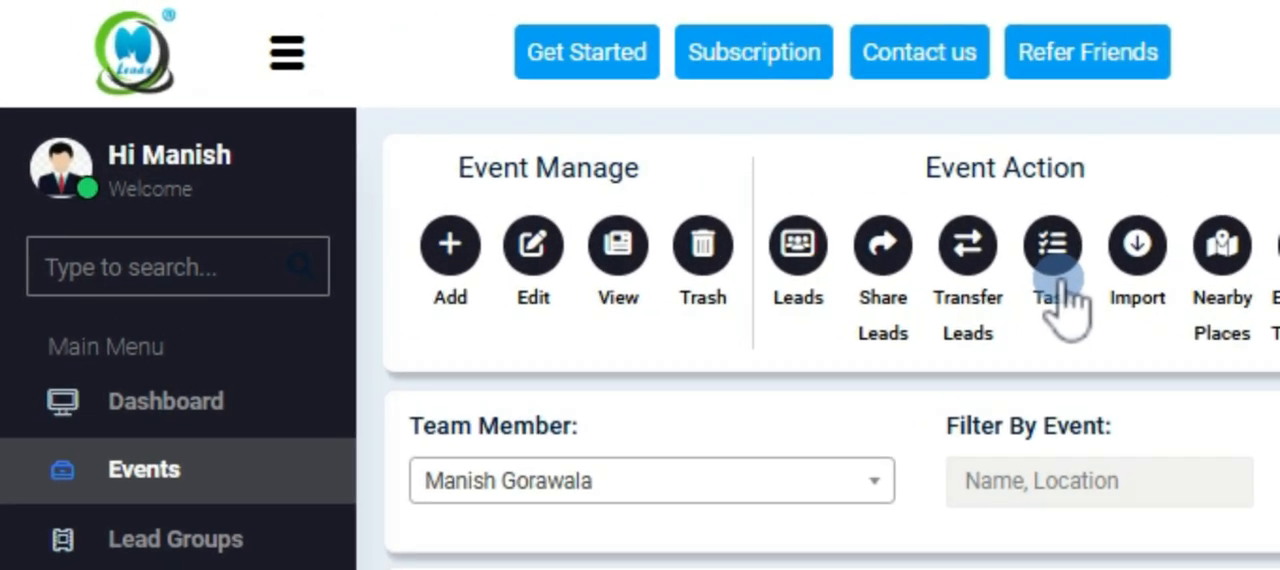
Open a new task form for Diversity Insights Tier 2 and examine its priority, status and assignee choices.
click(1063, 298)
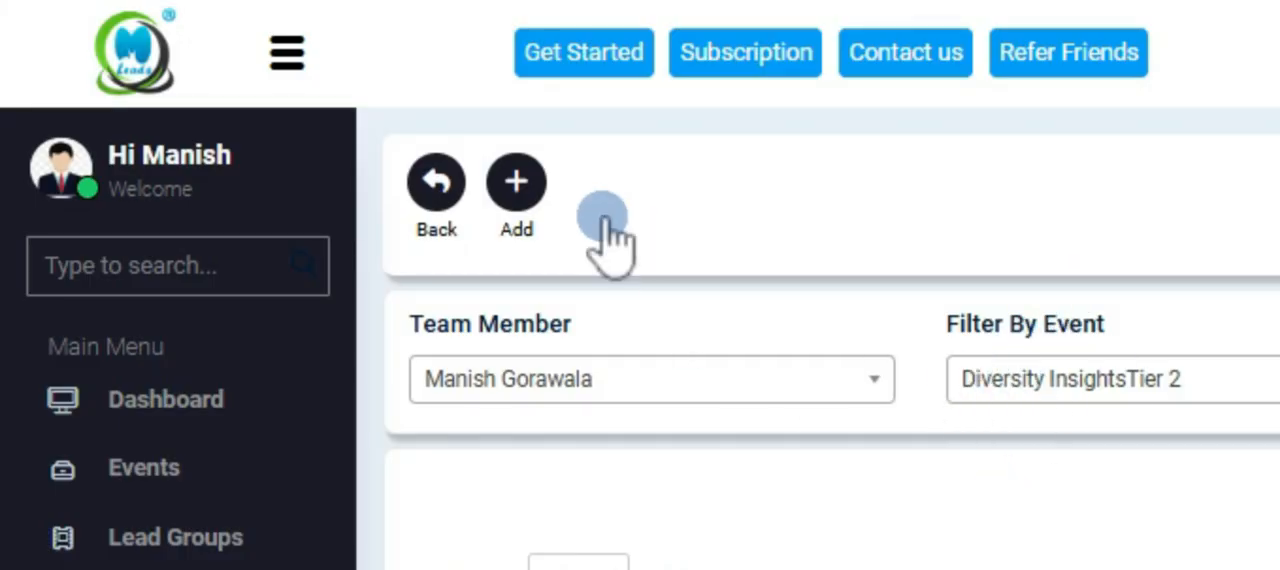
click(528, 182)
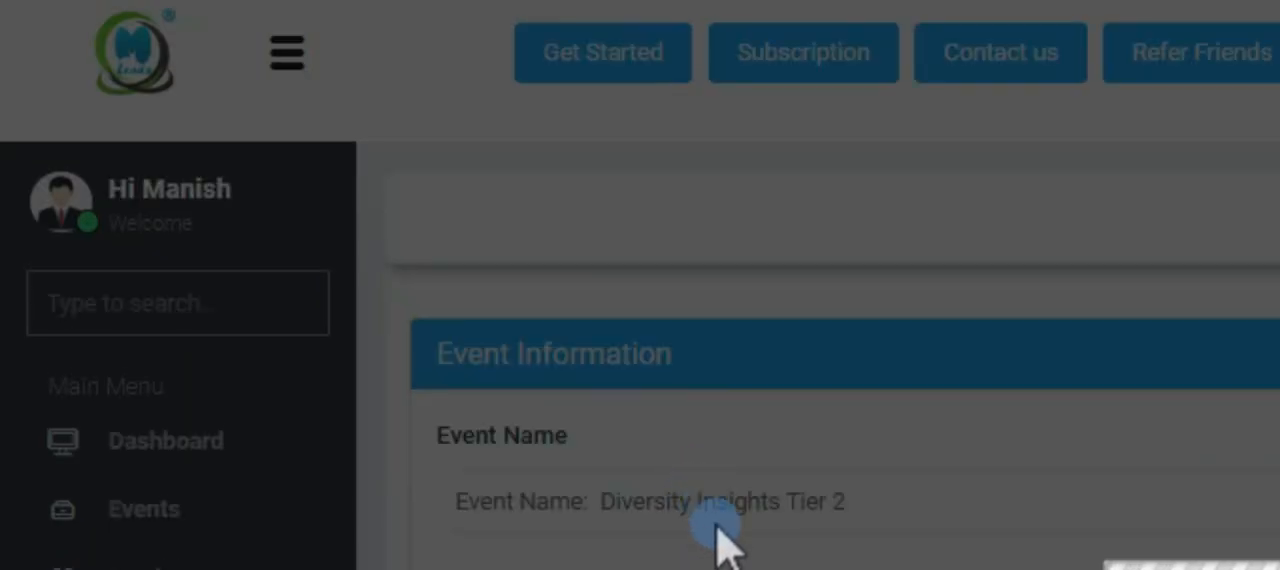
scroll(818, 340, down, 2)
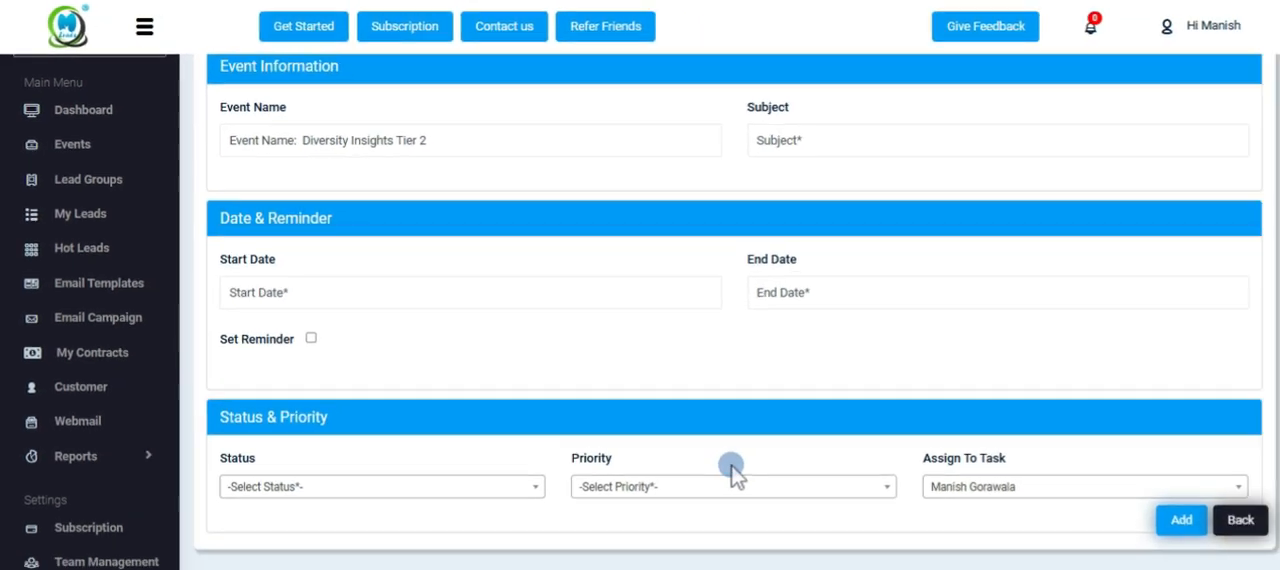
click(731, 470)
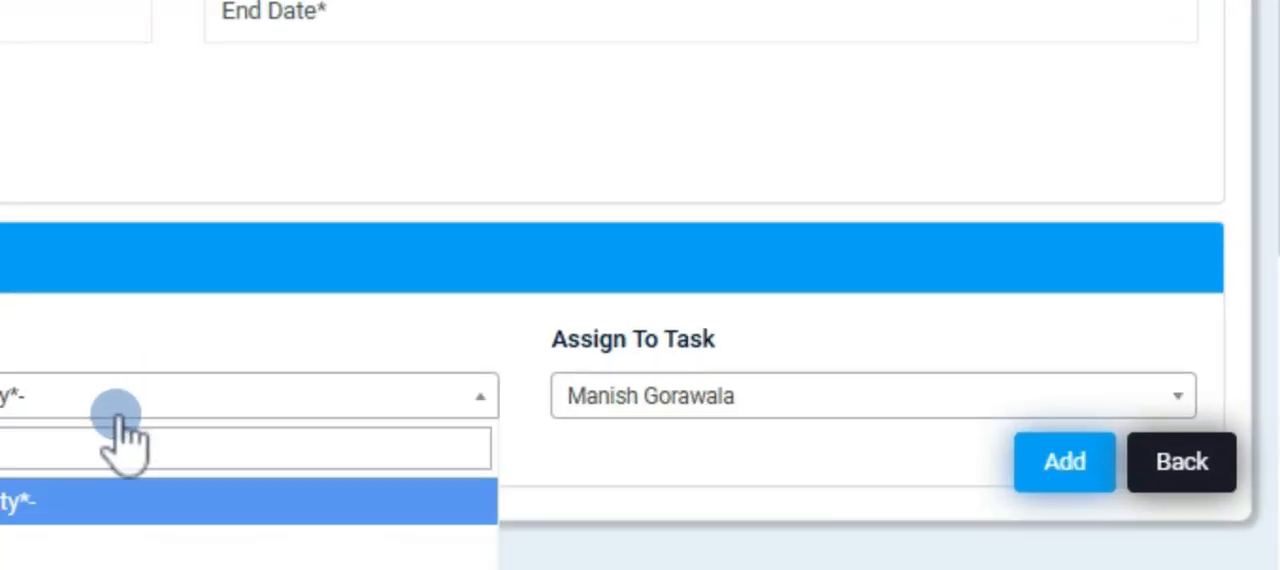
scroll(120, 435, down, 2)
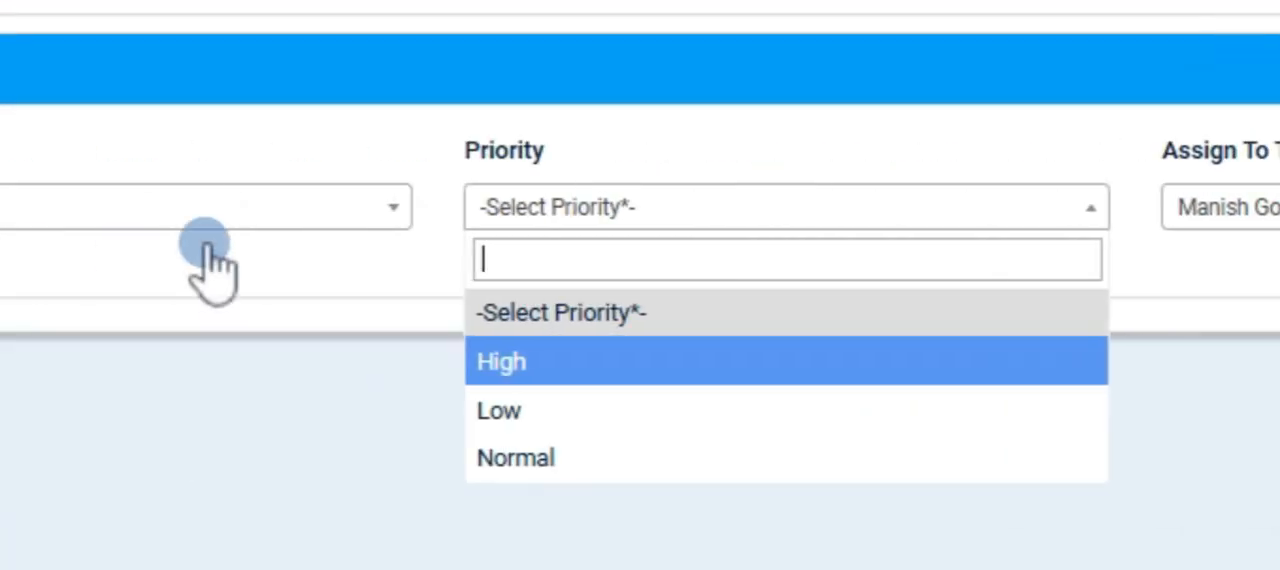
click(135, 210)
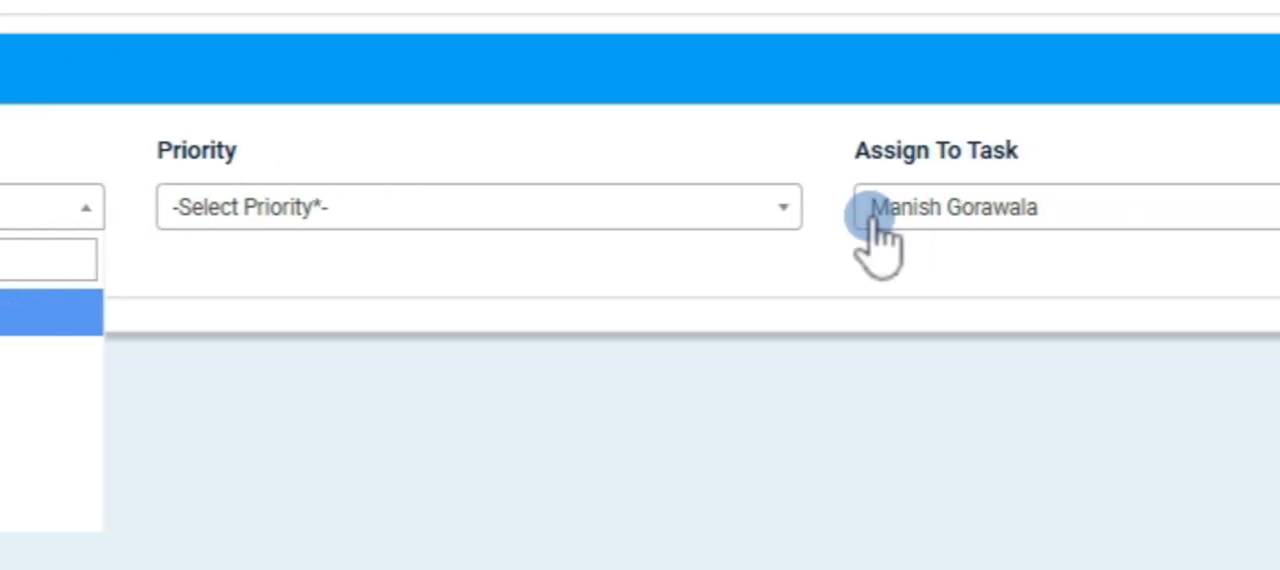
click(866, 206)
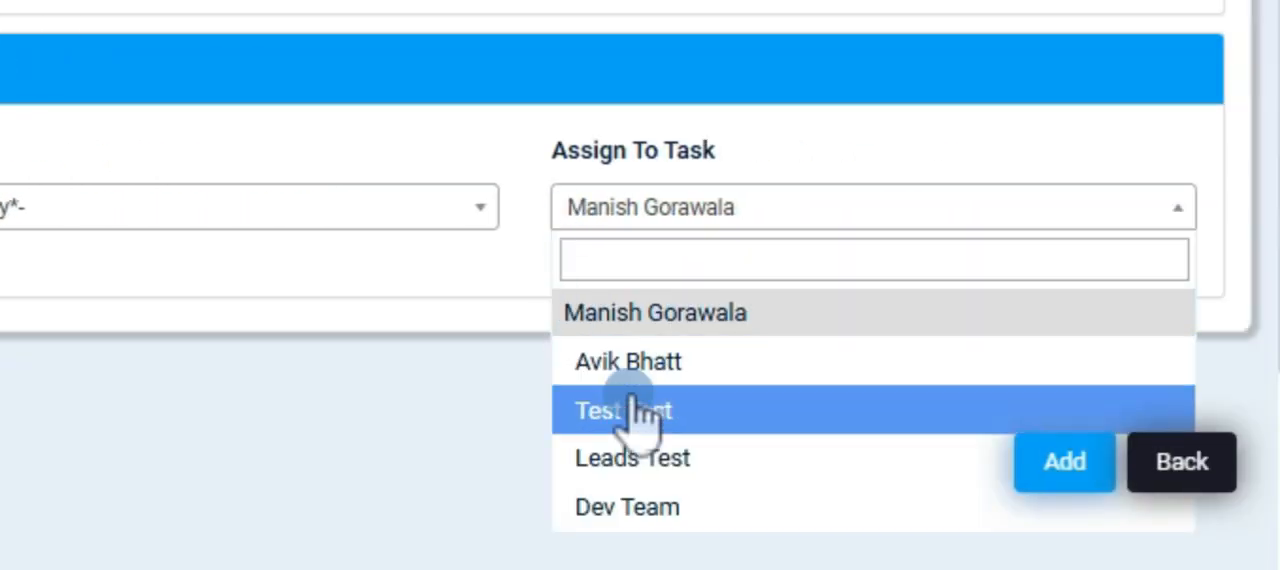
scroll(140, 250, up, 4)
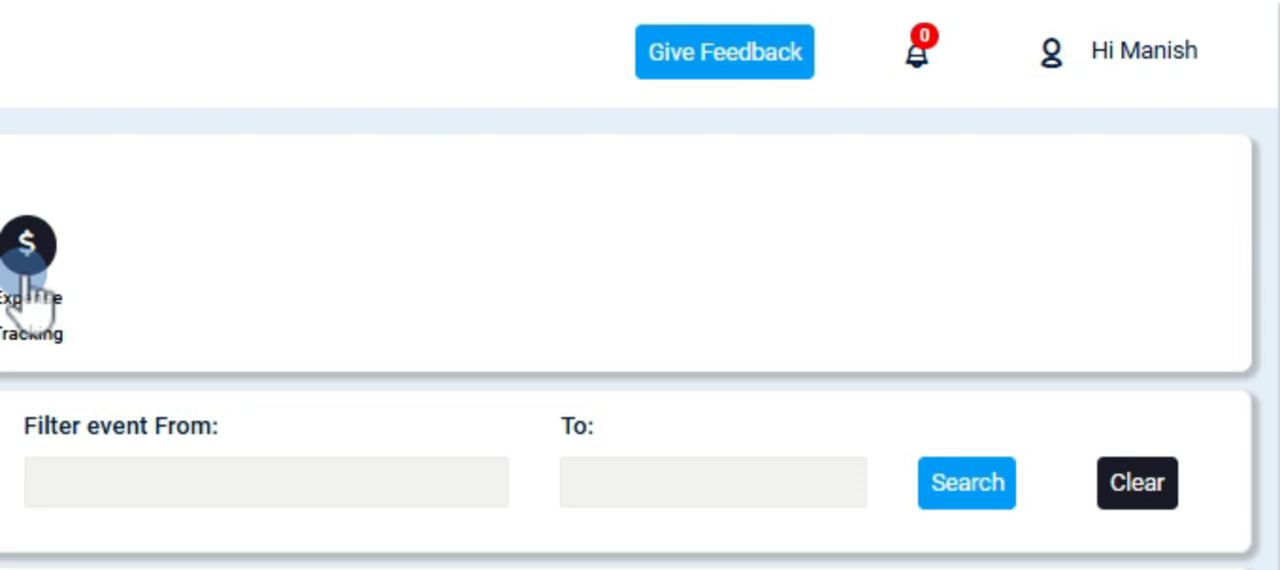
Start a new expense for Diversity Insights Tier 2 named MLeadsApp with the amount 850.
click(27, 290)
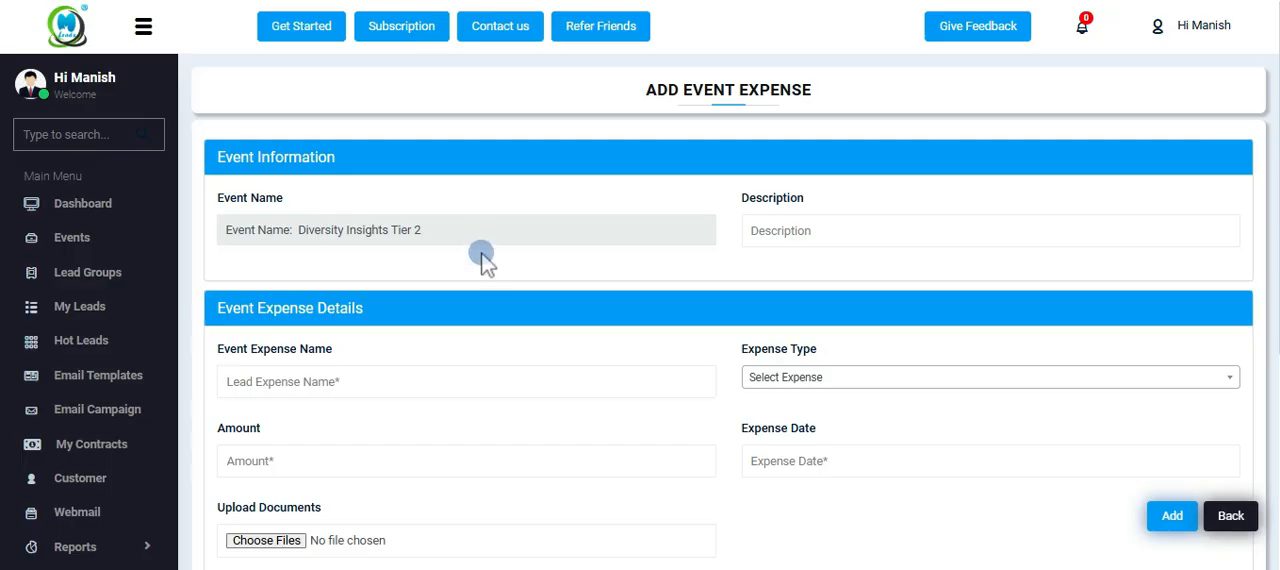
scroll(483, 262, down, 1)
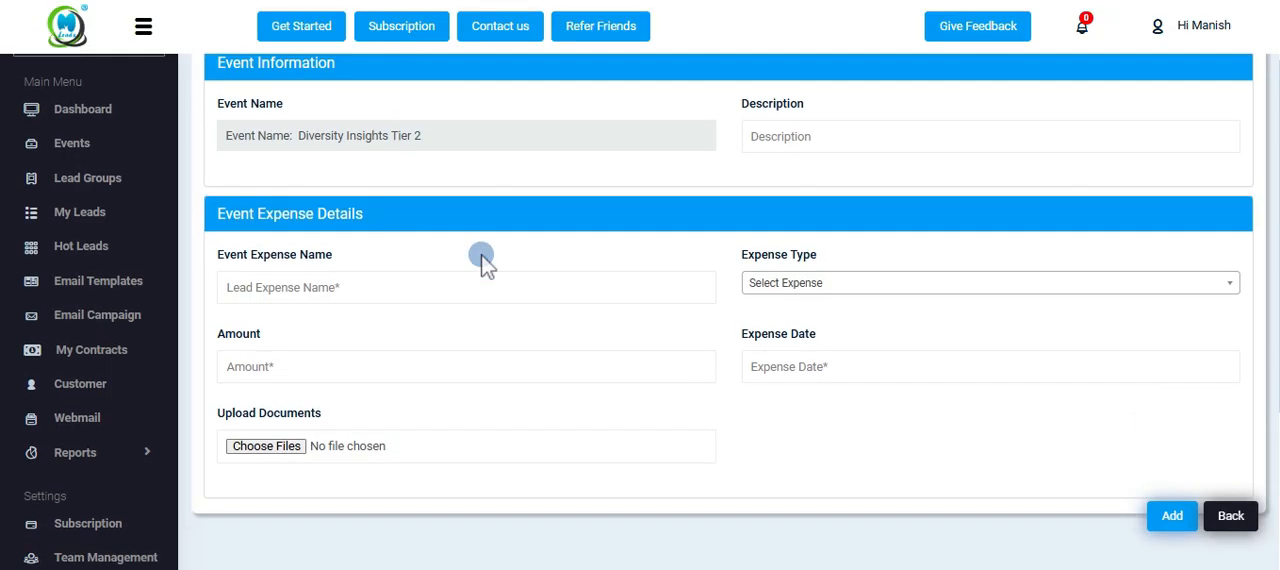
click(818, 286)
scroll(828, 418, down, 1)
scroll(828, 418, down, 5)
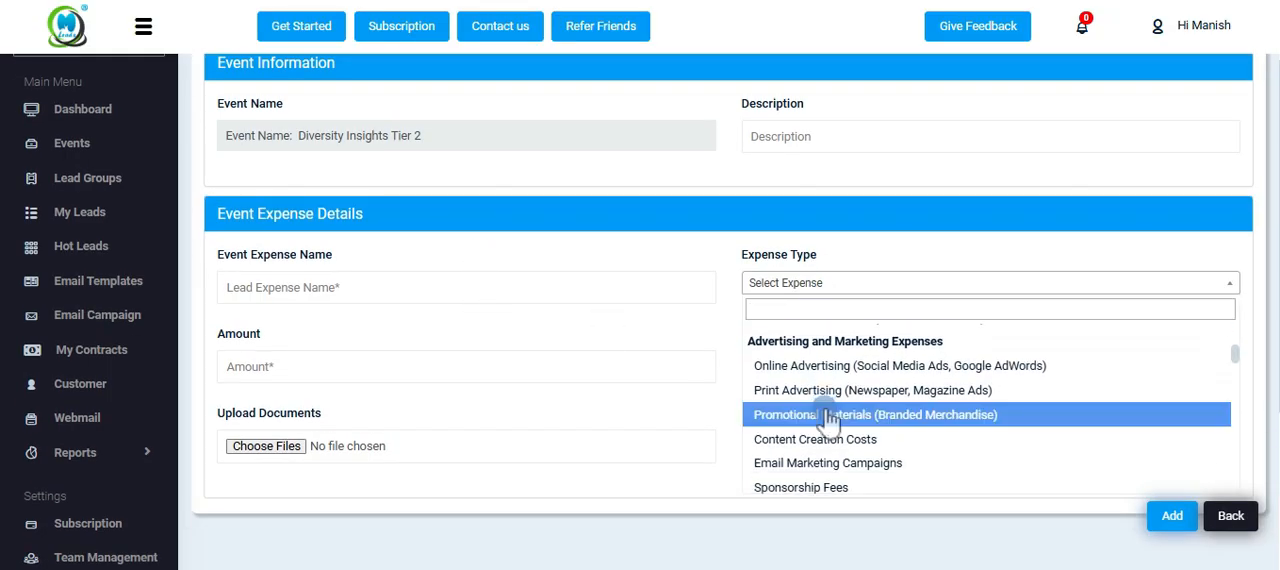
click(487, 301)
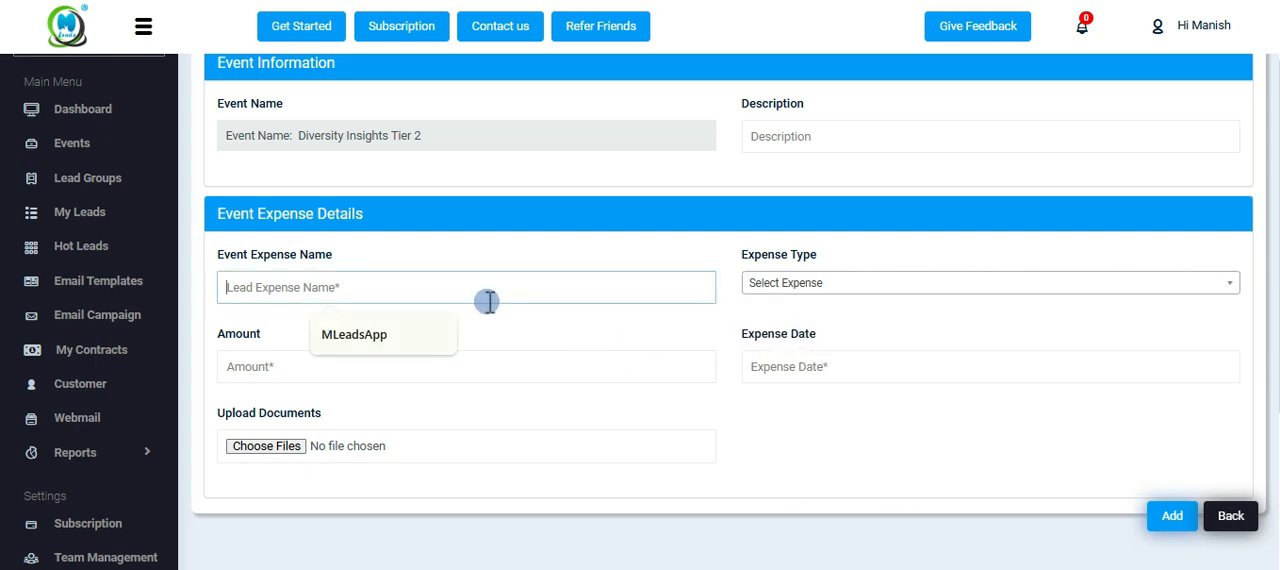
click(403, 342)
click(391, 367)
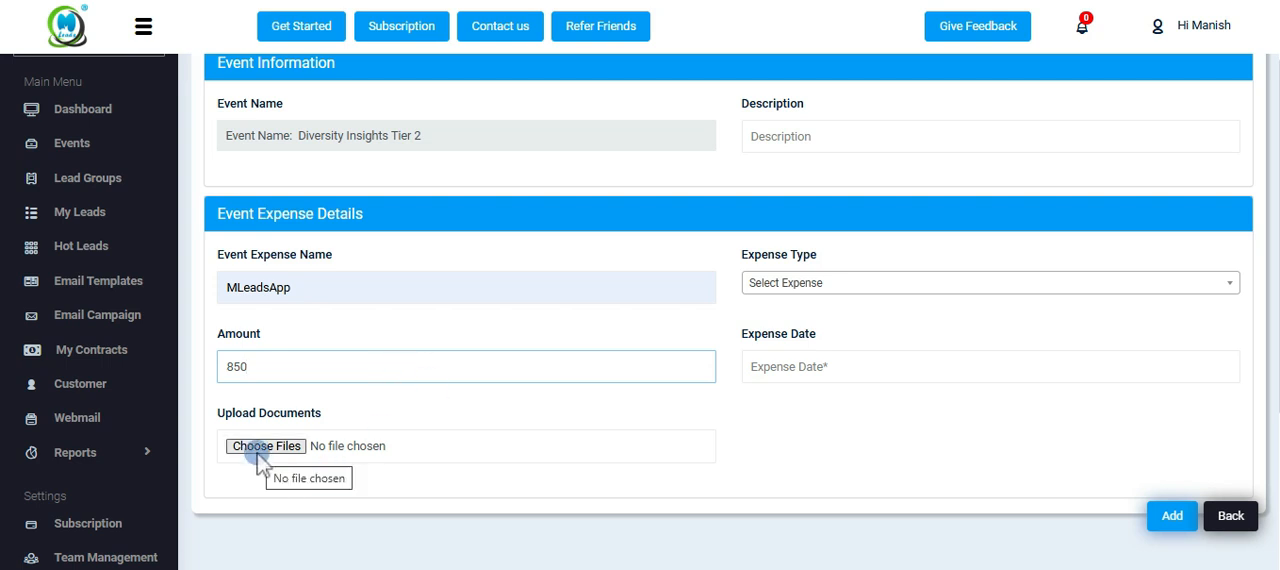
Set the expense type to Trade Show Booth Rental, date to 01/23/2025 and description to Marketing, and add the expense.
click(772, 285)
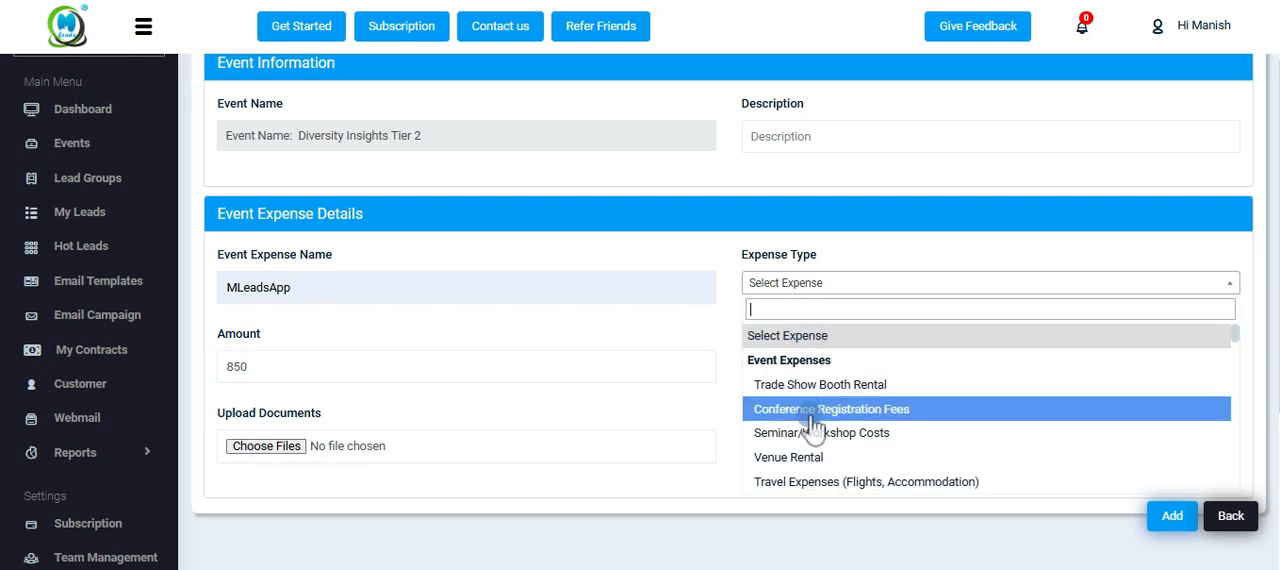
click(1178, 517)
click(806, 64)
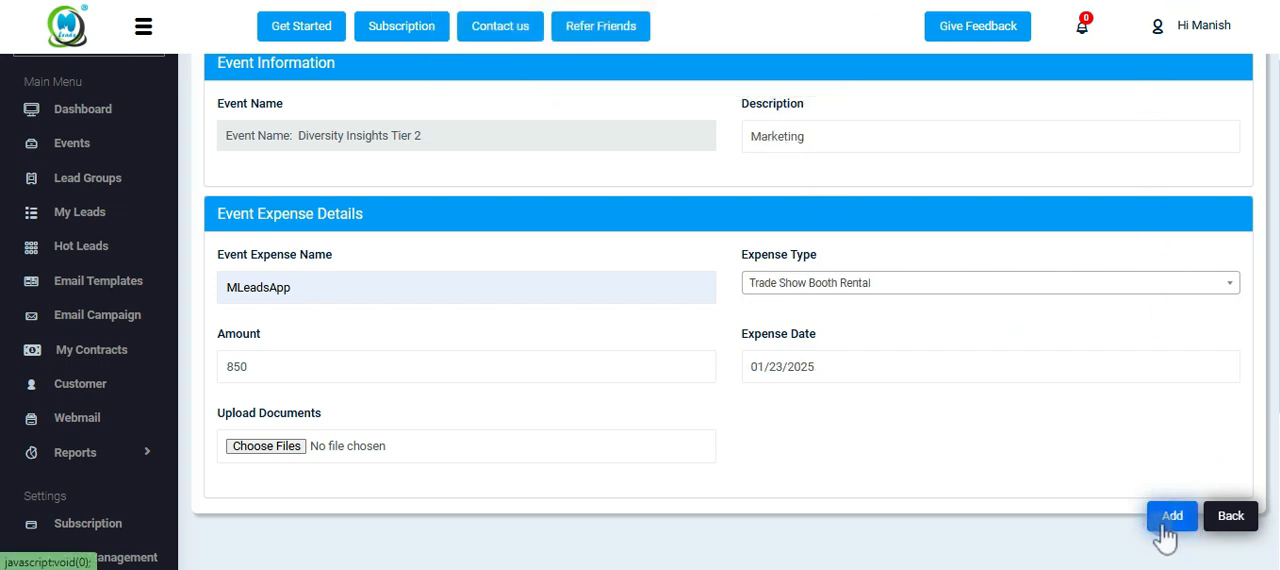
click(1166, 537)
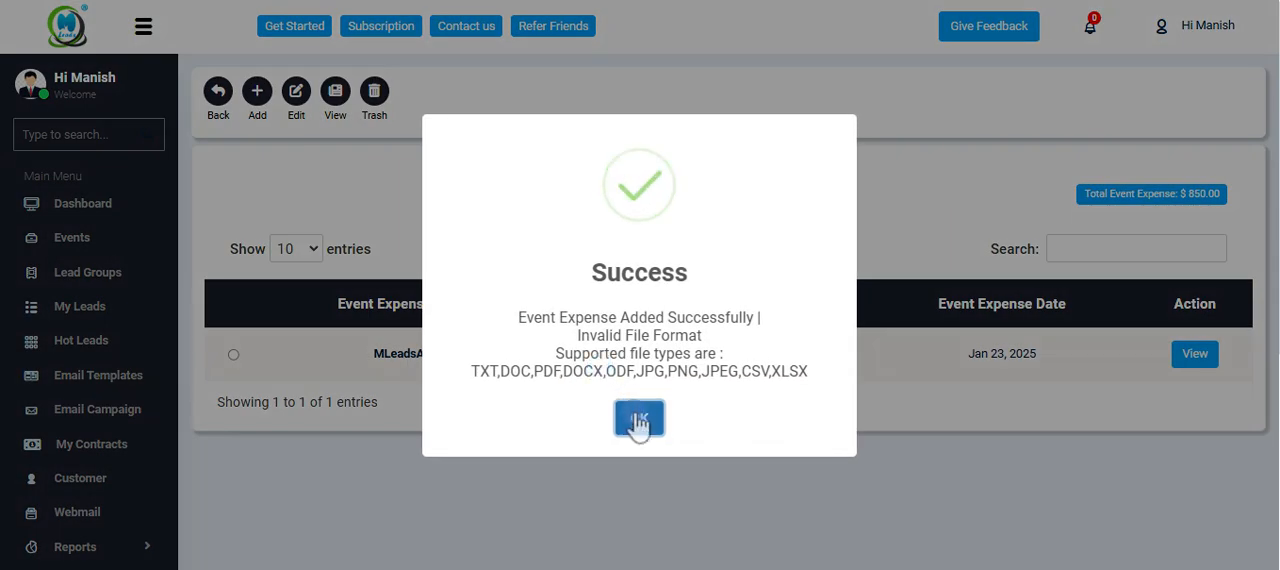
click(639, 420)
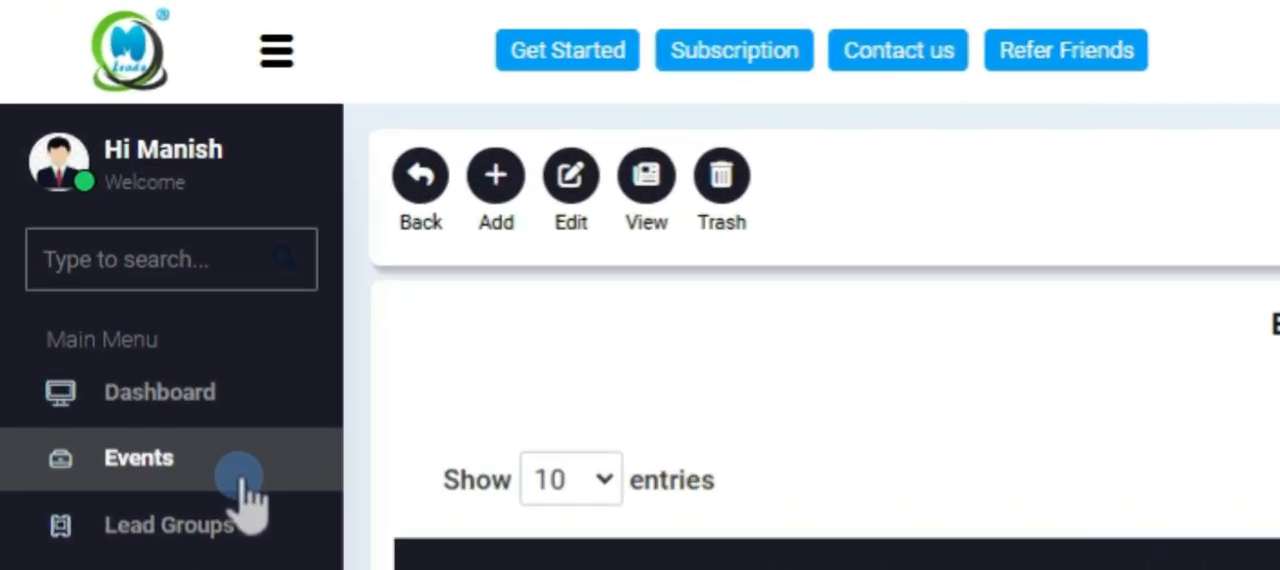
Return to the events list and examine its filters for team member, event name or location, and start date.
click(250, 500)
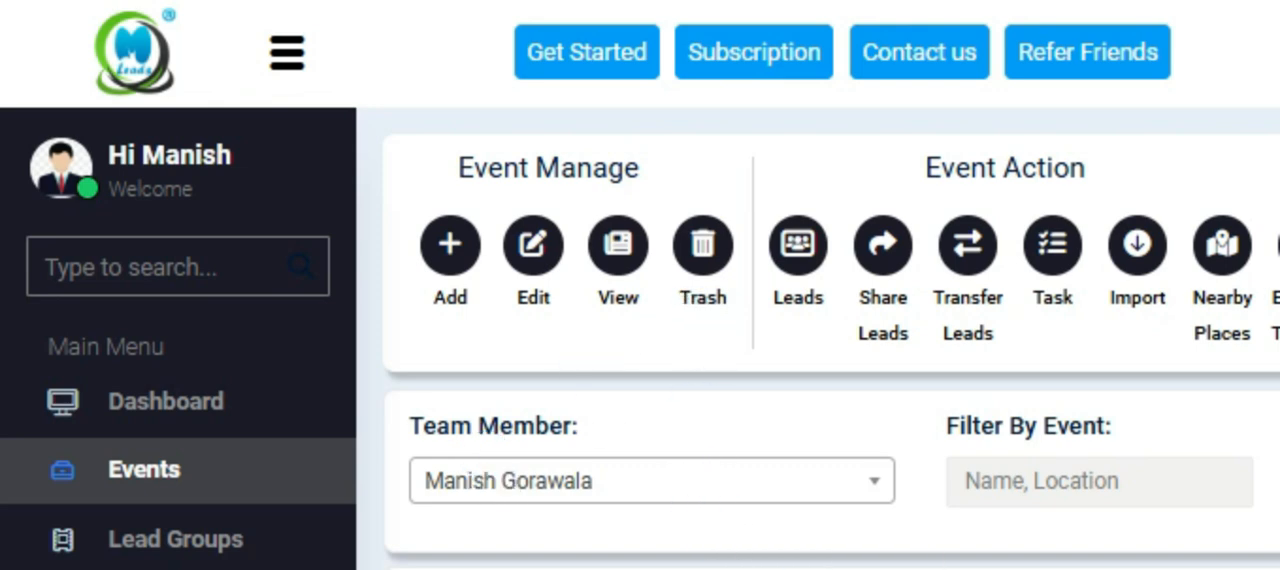
click(807, 486)
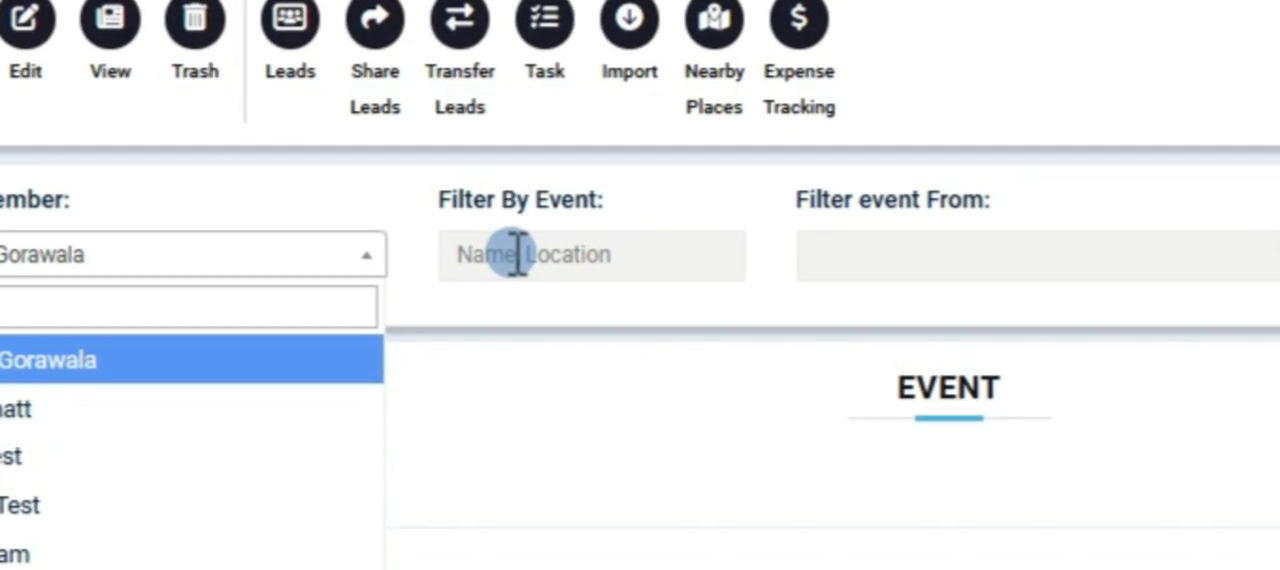
click(1025, 480)
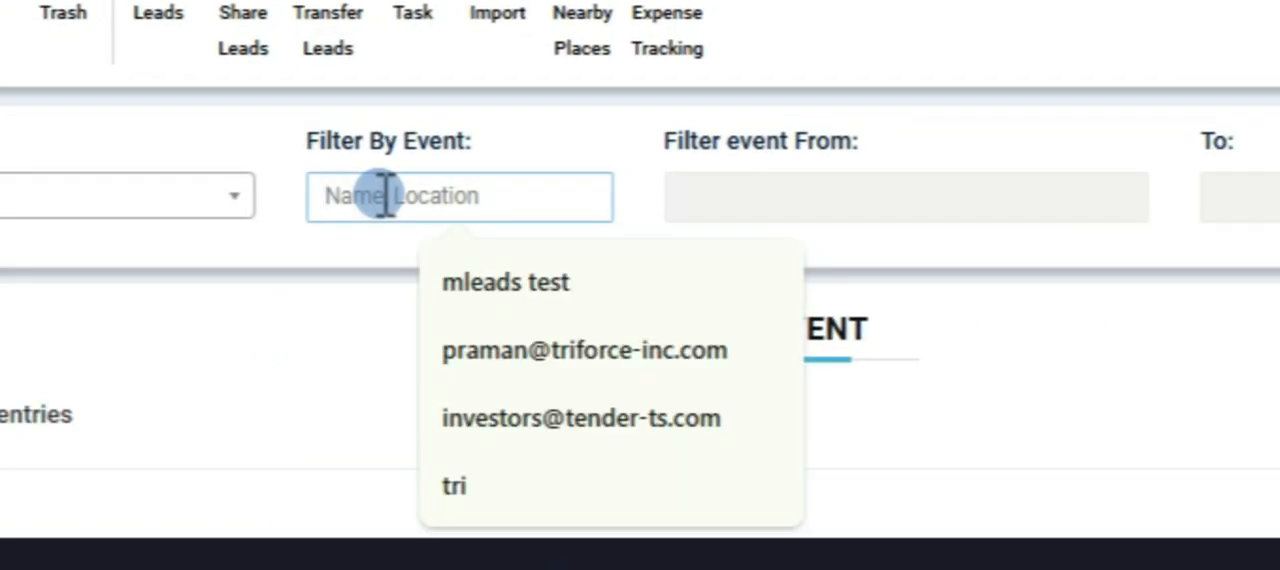
click(912, 195)
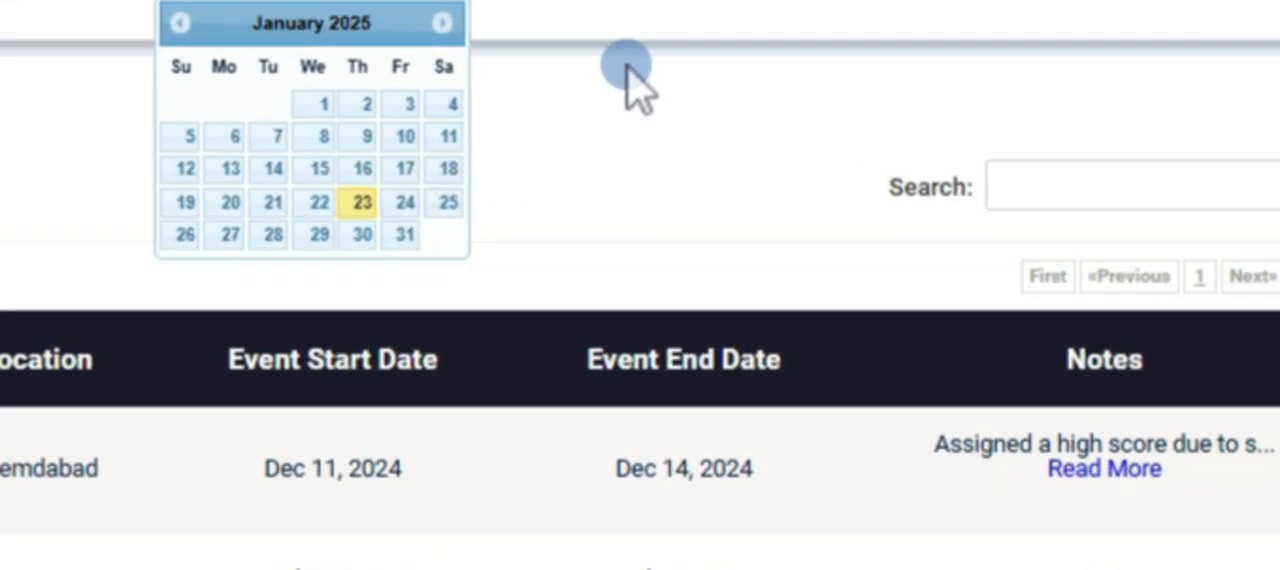
click(1136, 291)
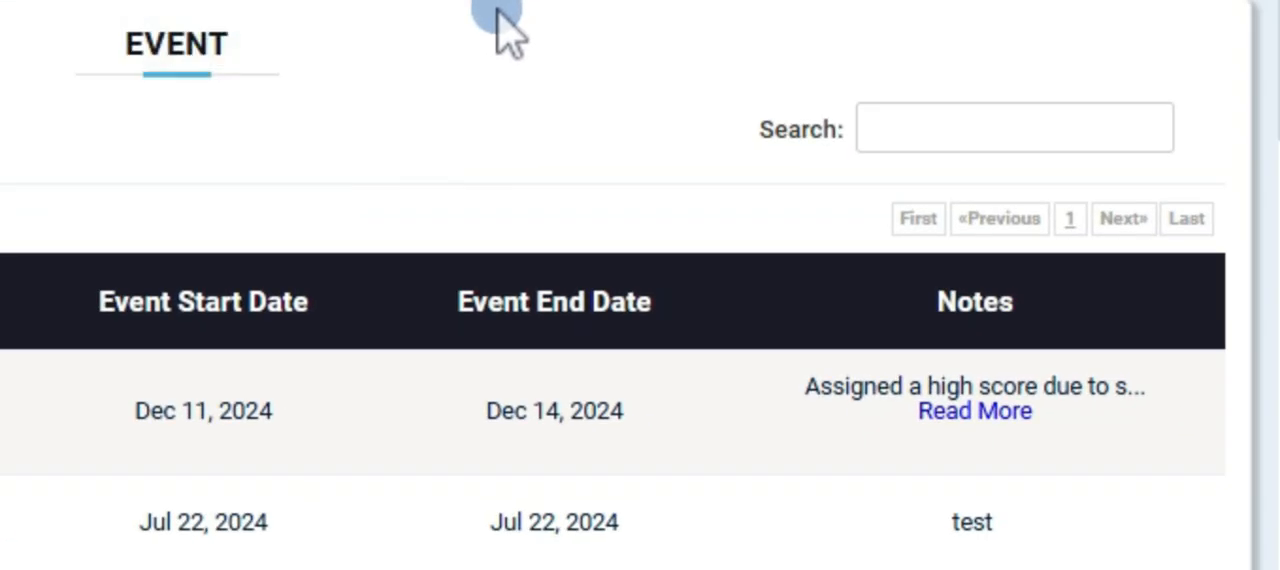
Search the events list for "test" and look through the matching events.
scroll(228, 27, down, 3)
scroll(228, 30, up, 3)
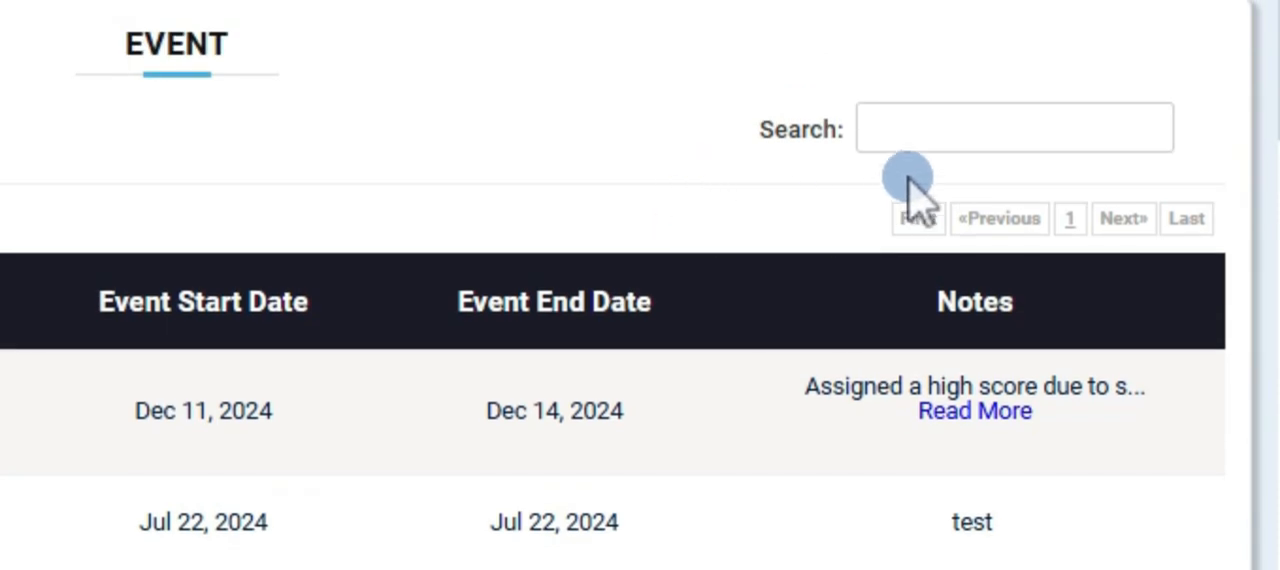
click(920, 127)
scroll(786, 185, down, 3)
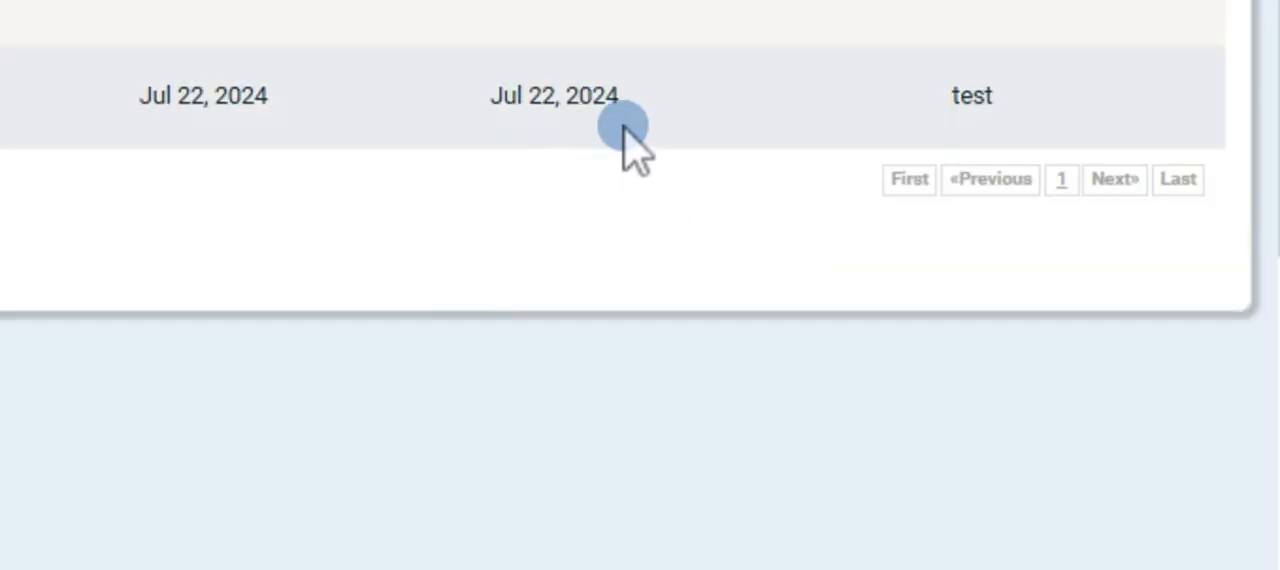
scroll(623, 137, up, 4)
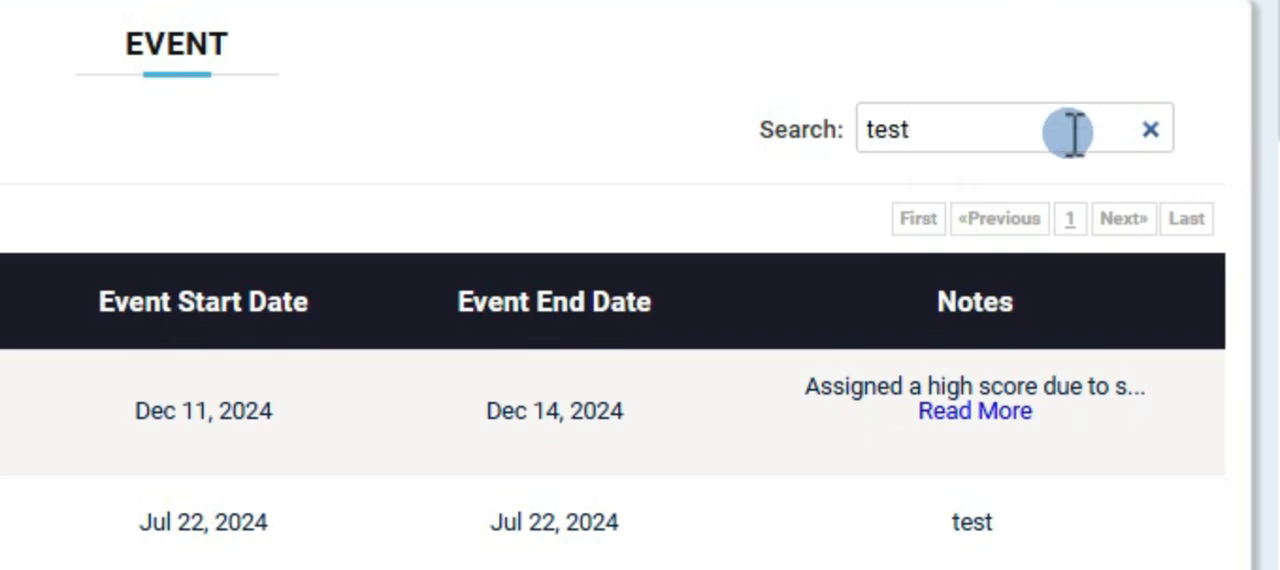